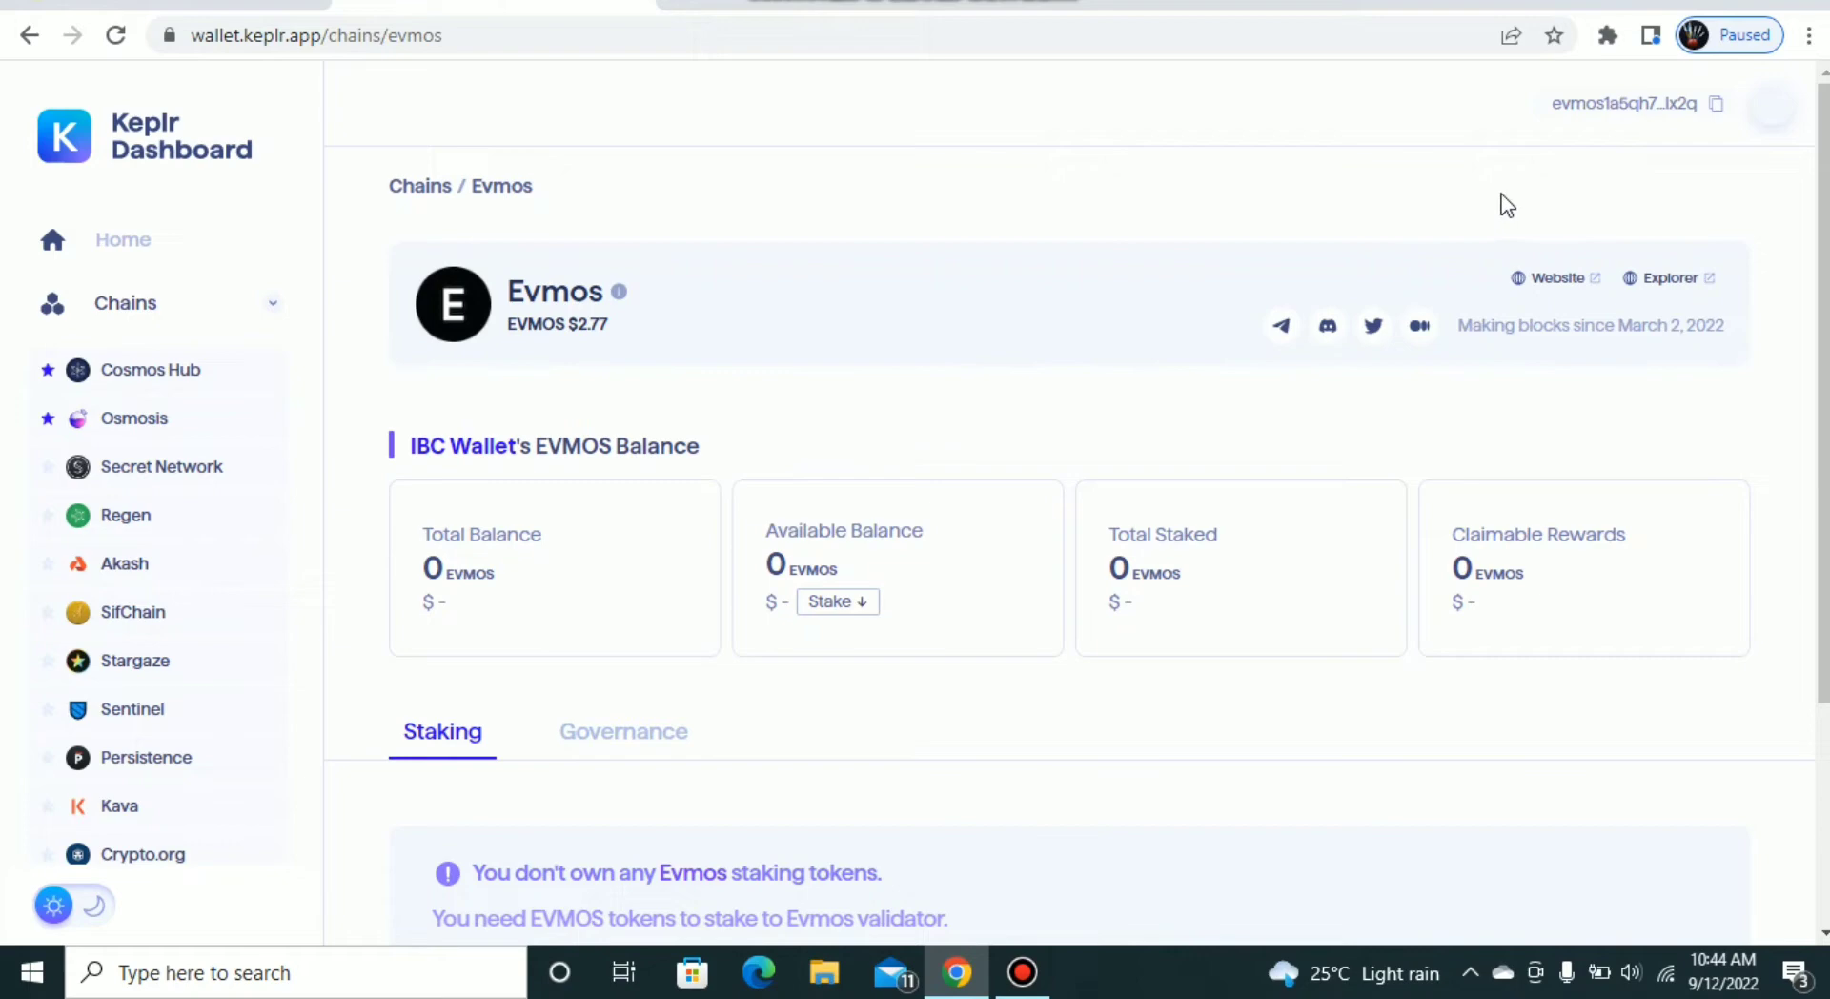
# Step: Open the Keplr wallet extension and select the Evmos network to check its EVMOS balance
pyautogui.click(1611, 37)
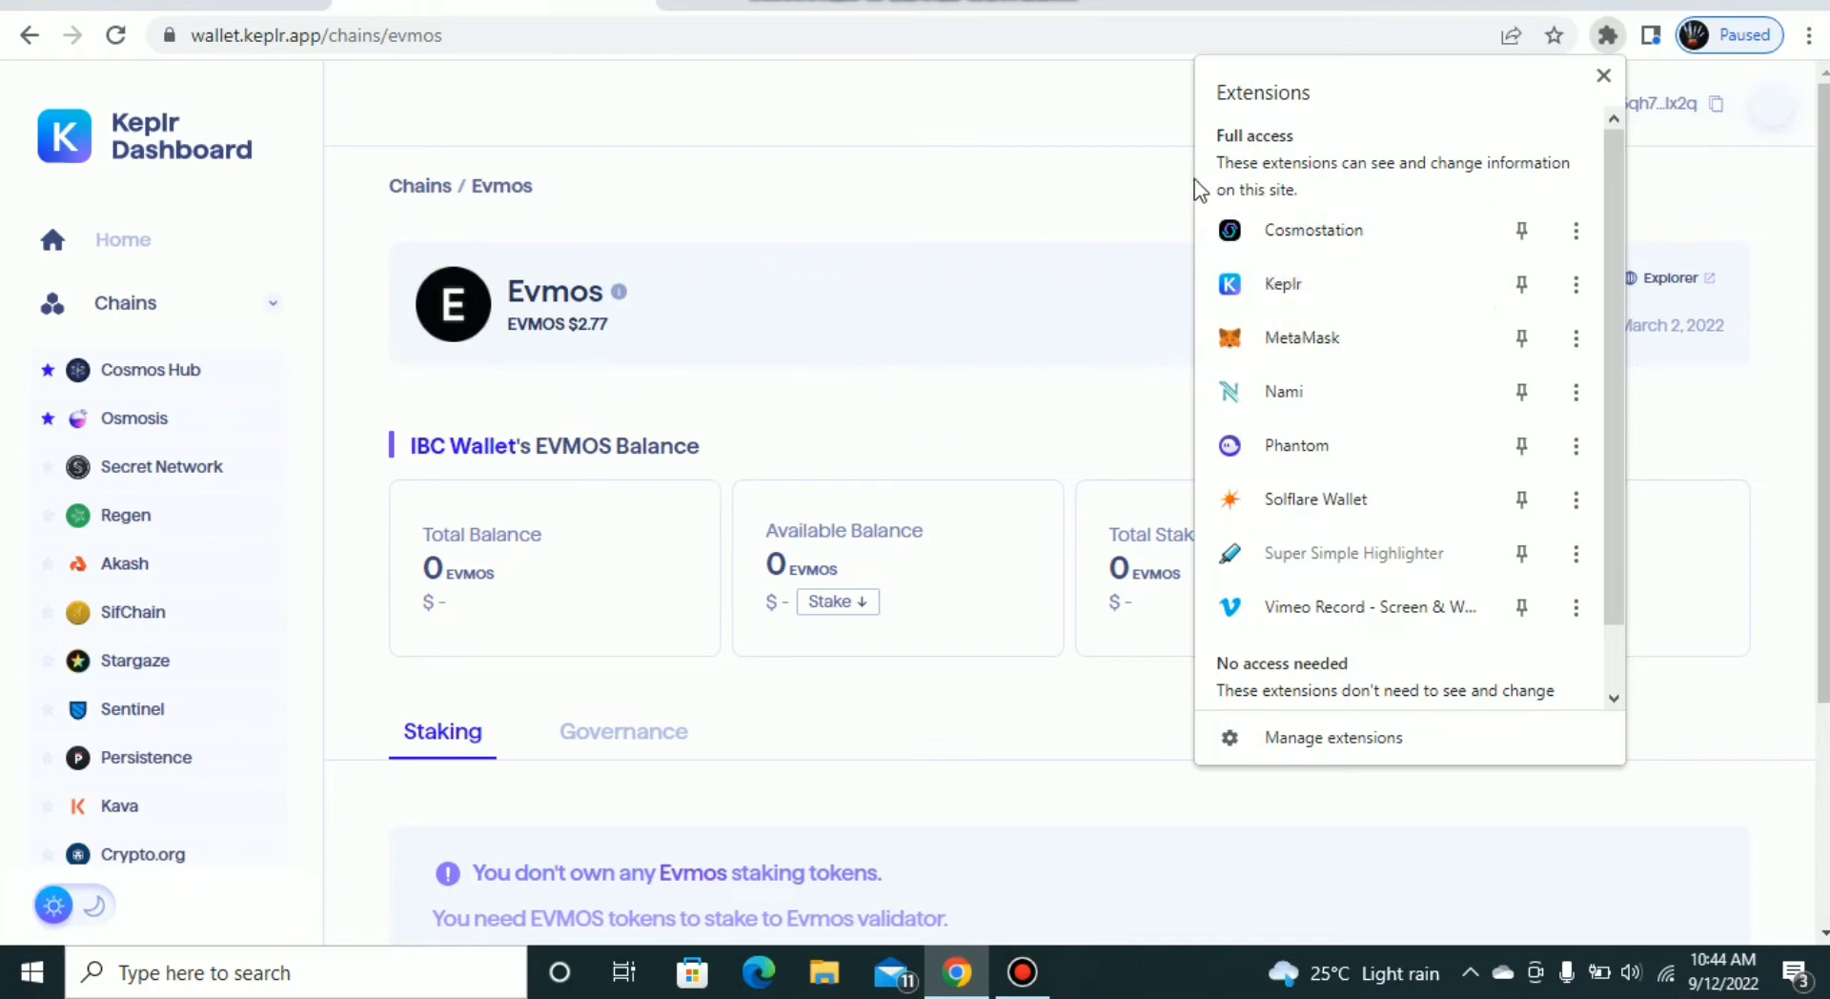
pyautogui.click(1296, 284)
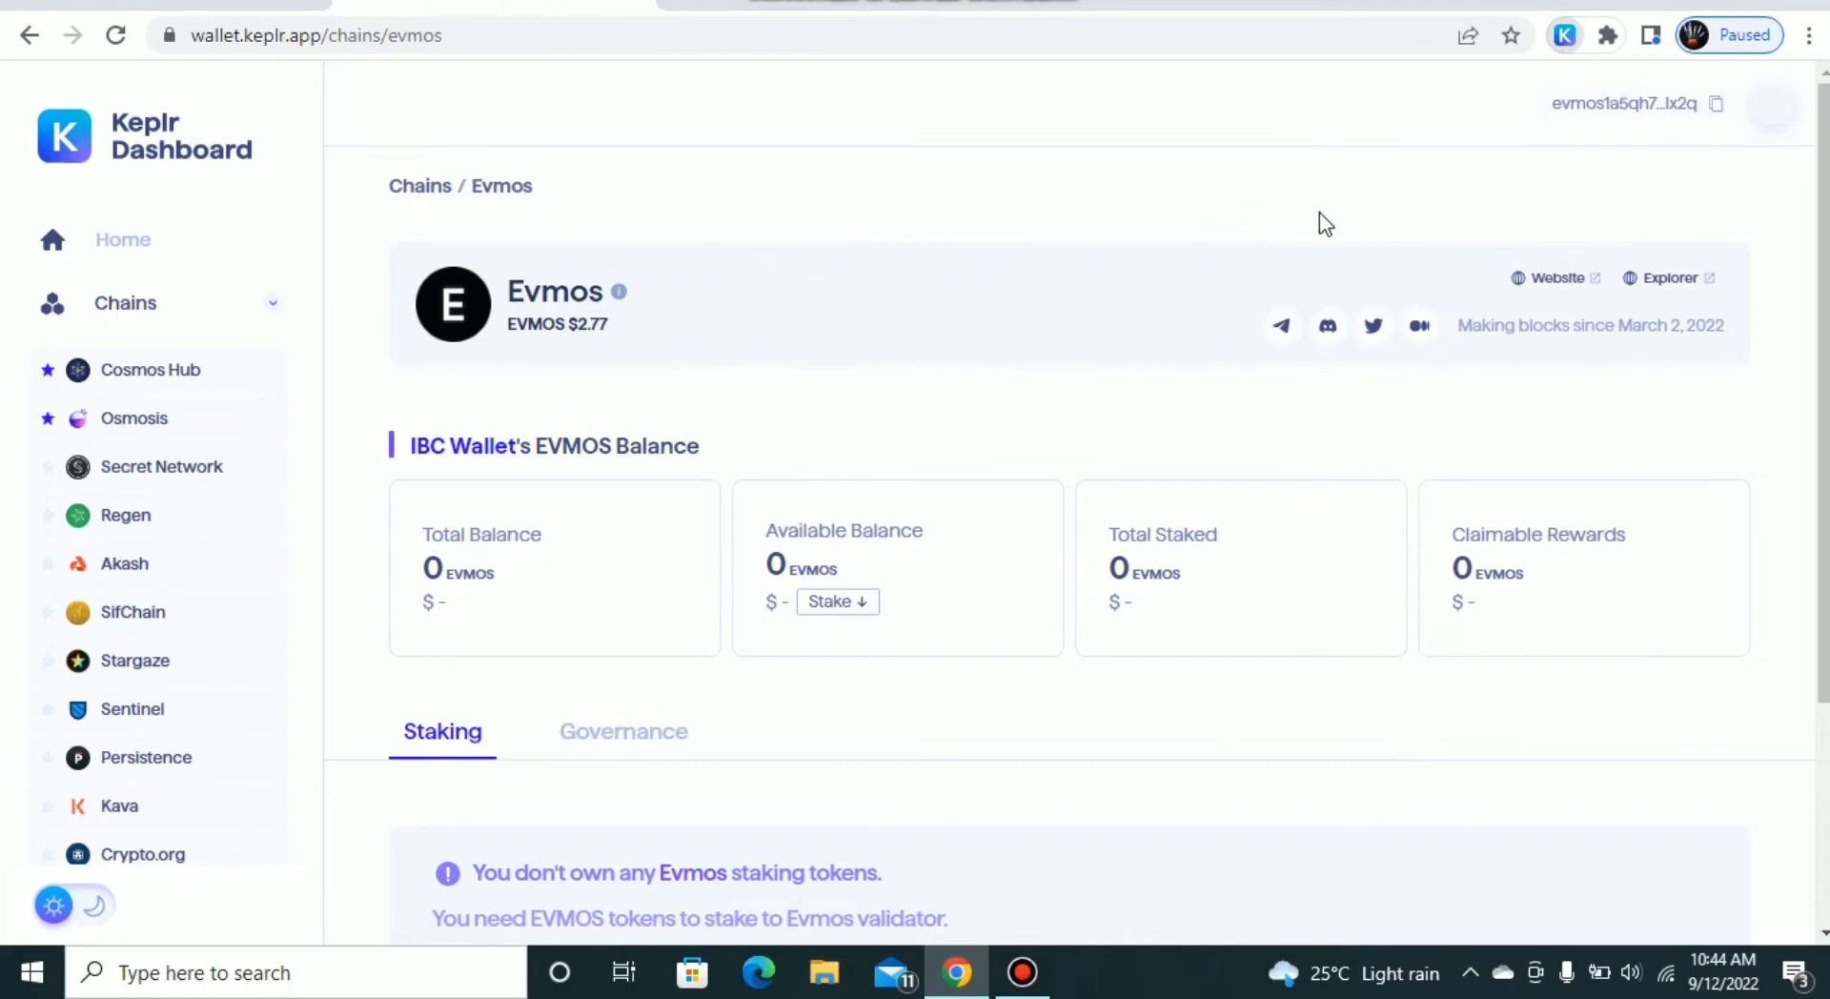
pyautogui.click(1564, 35)
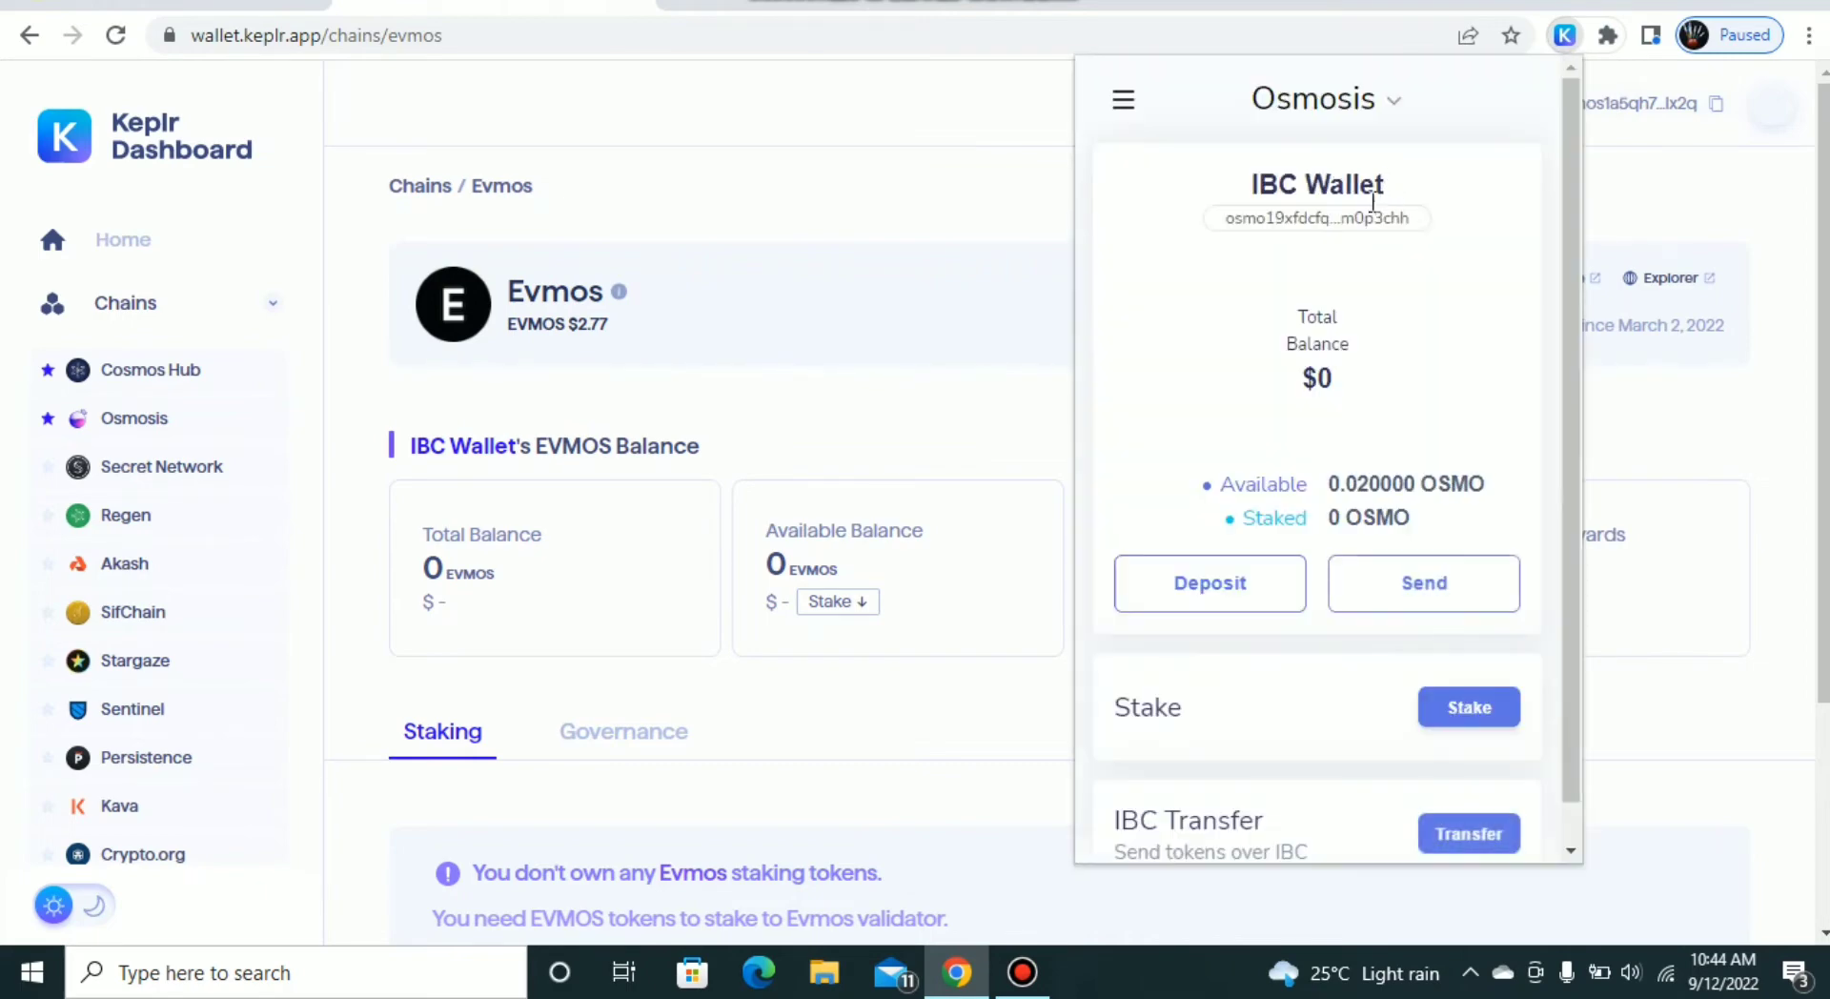
pyautogui.click(1387, 100)
pyautogui.scroll(-7, 1414, 404)
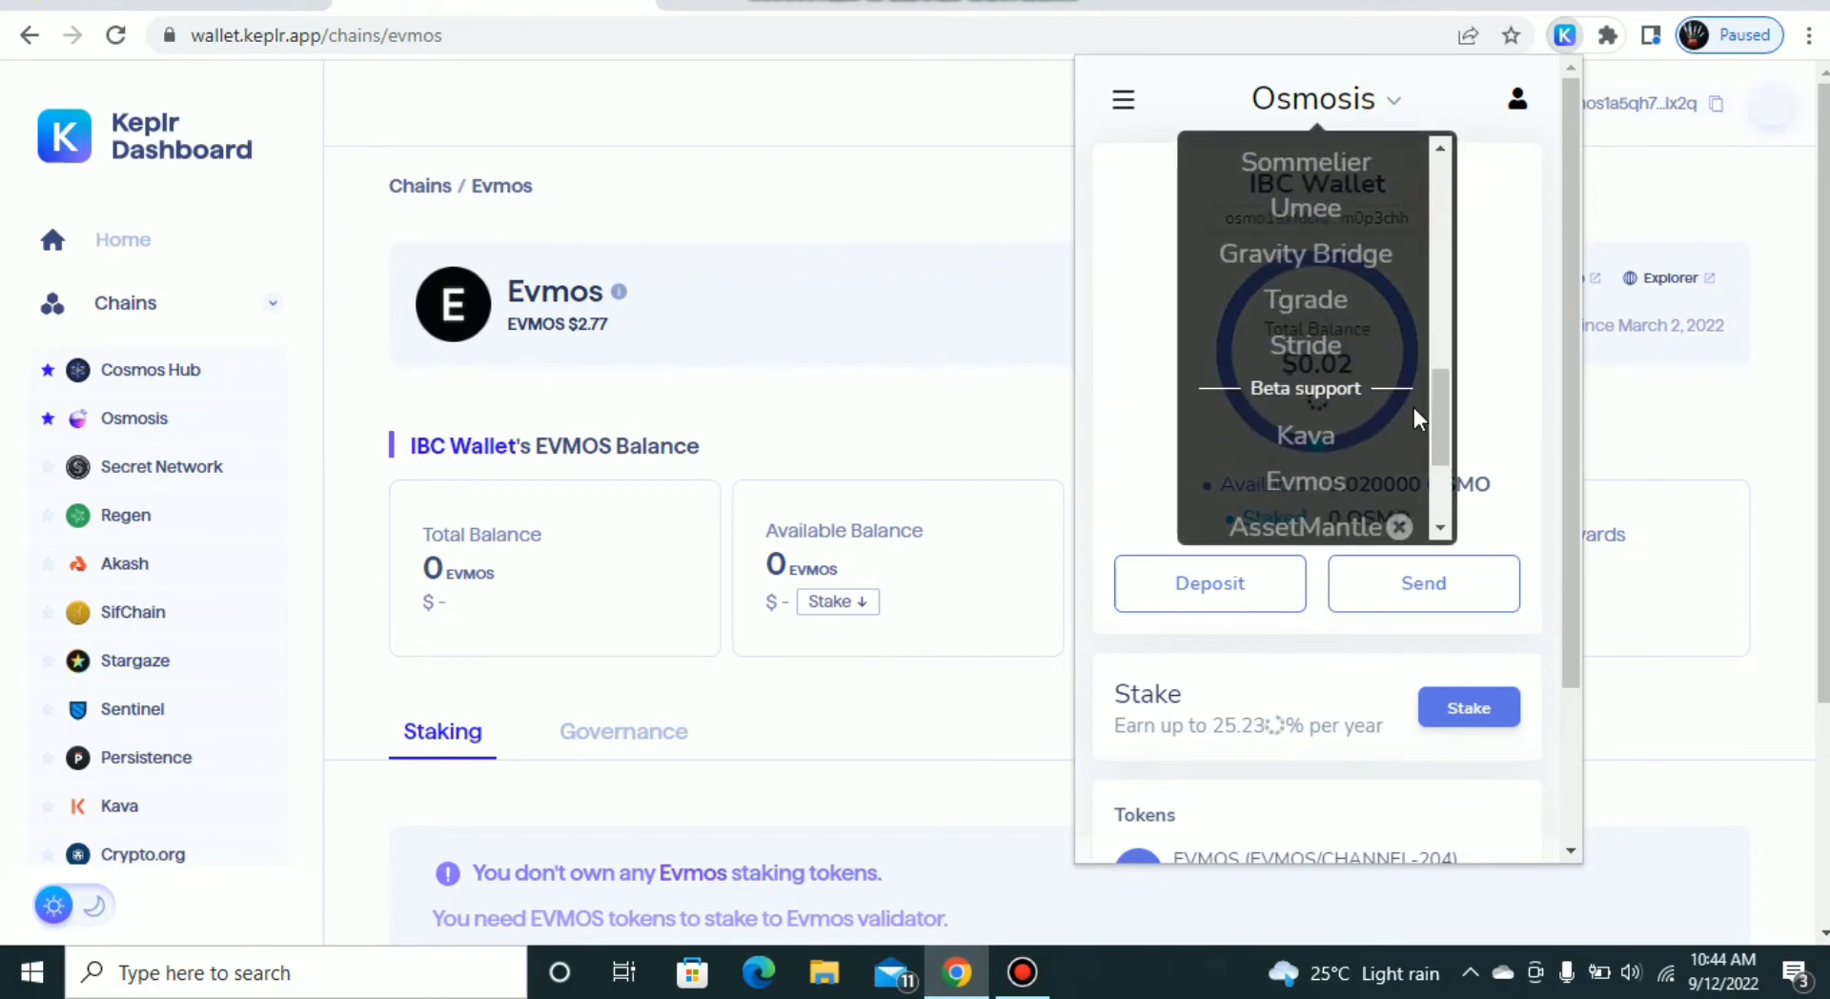
pyautogui.click(1338, 484)
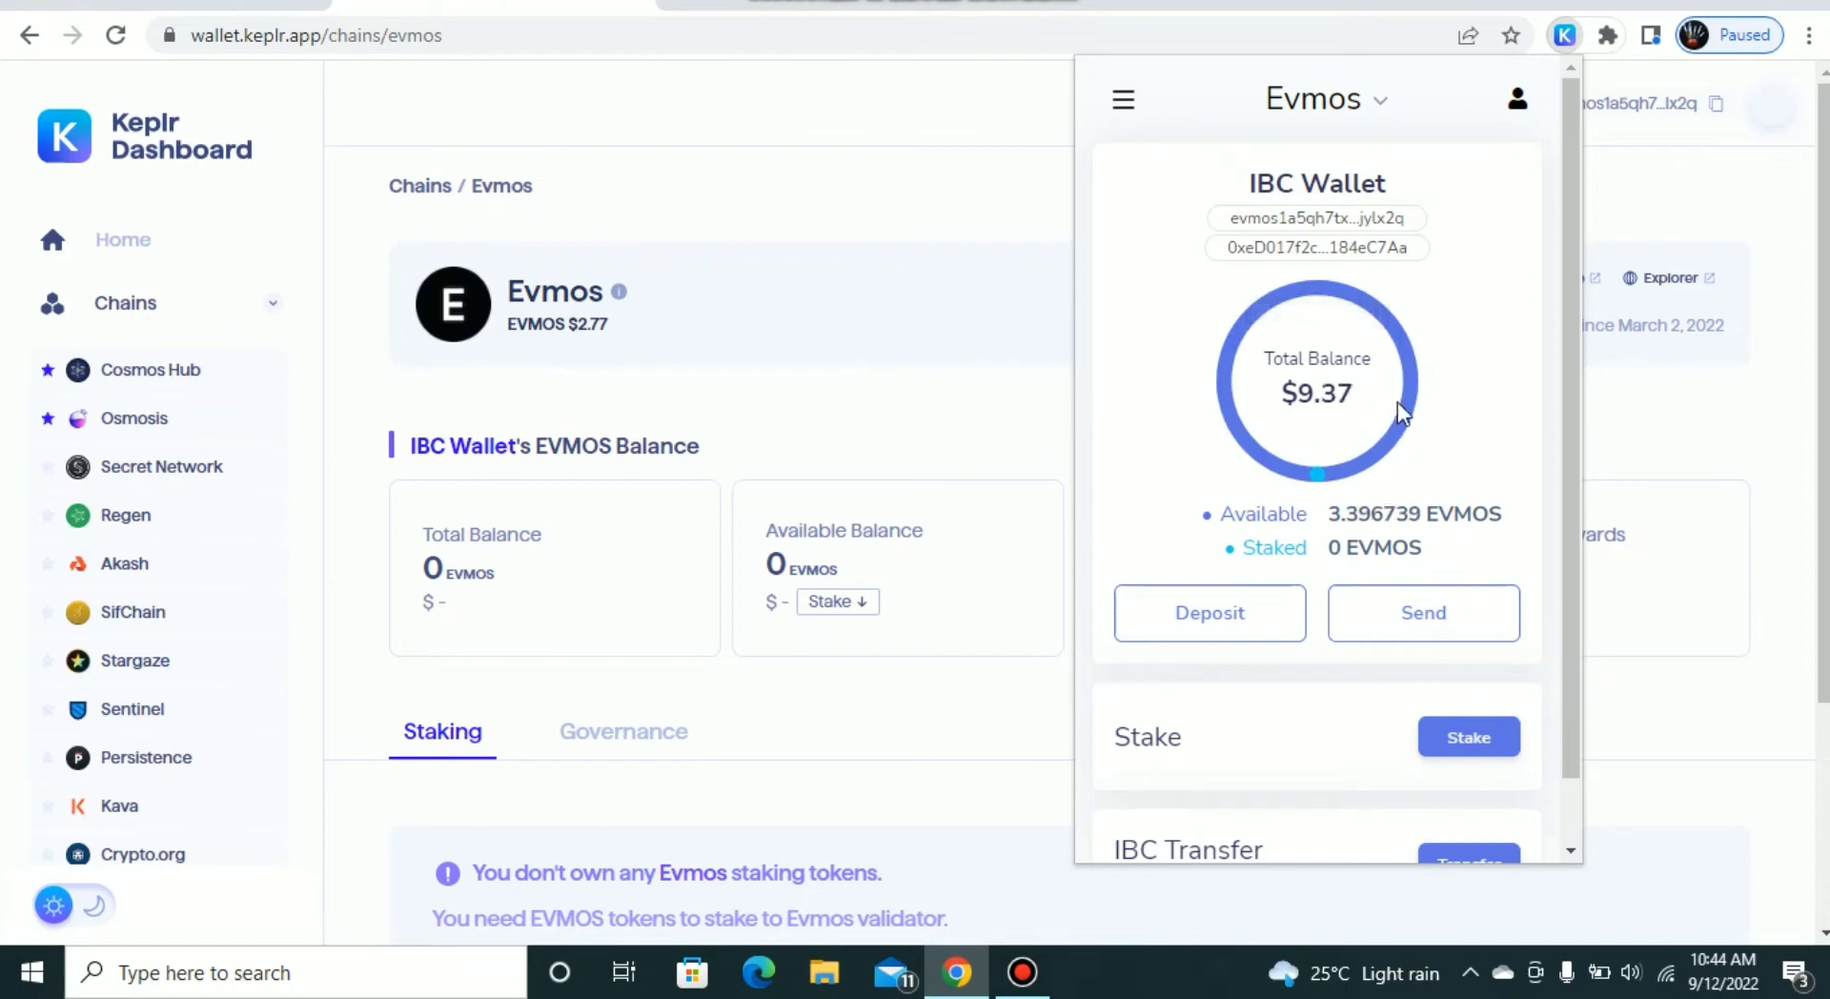
pyautogui.moveTo(1410, 410)
# Step: Switch the Keplr wallet to the Osmosis network, copy its wallet address and close the wallet
pyautogui.click(1381, 101)
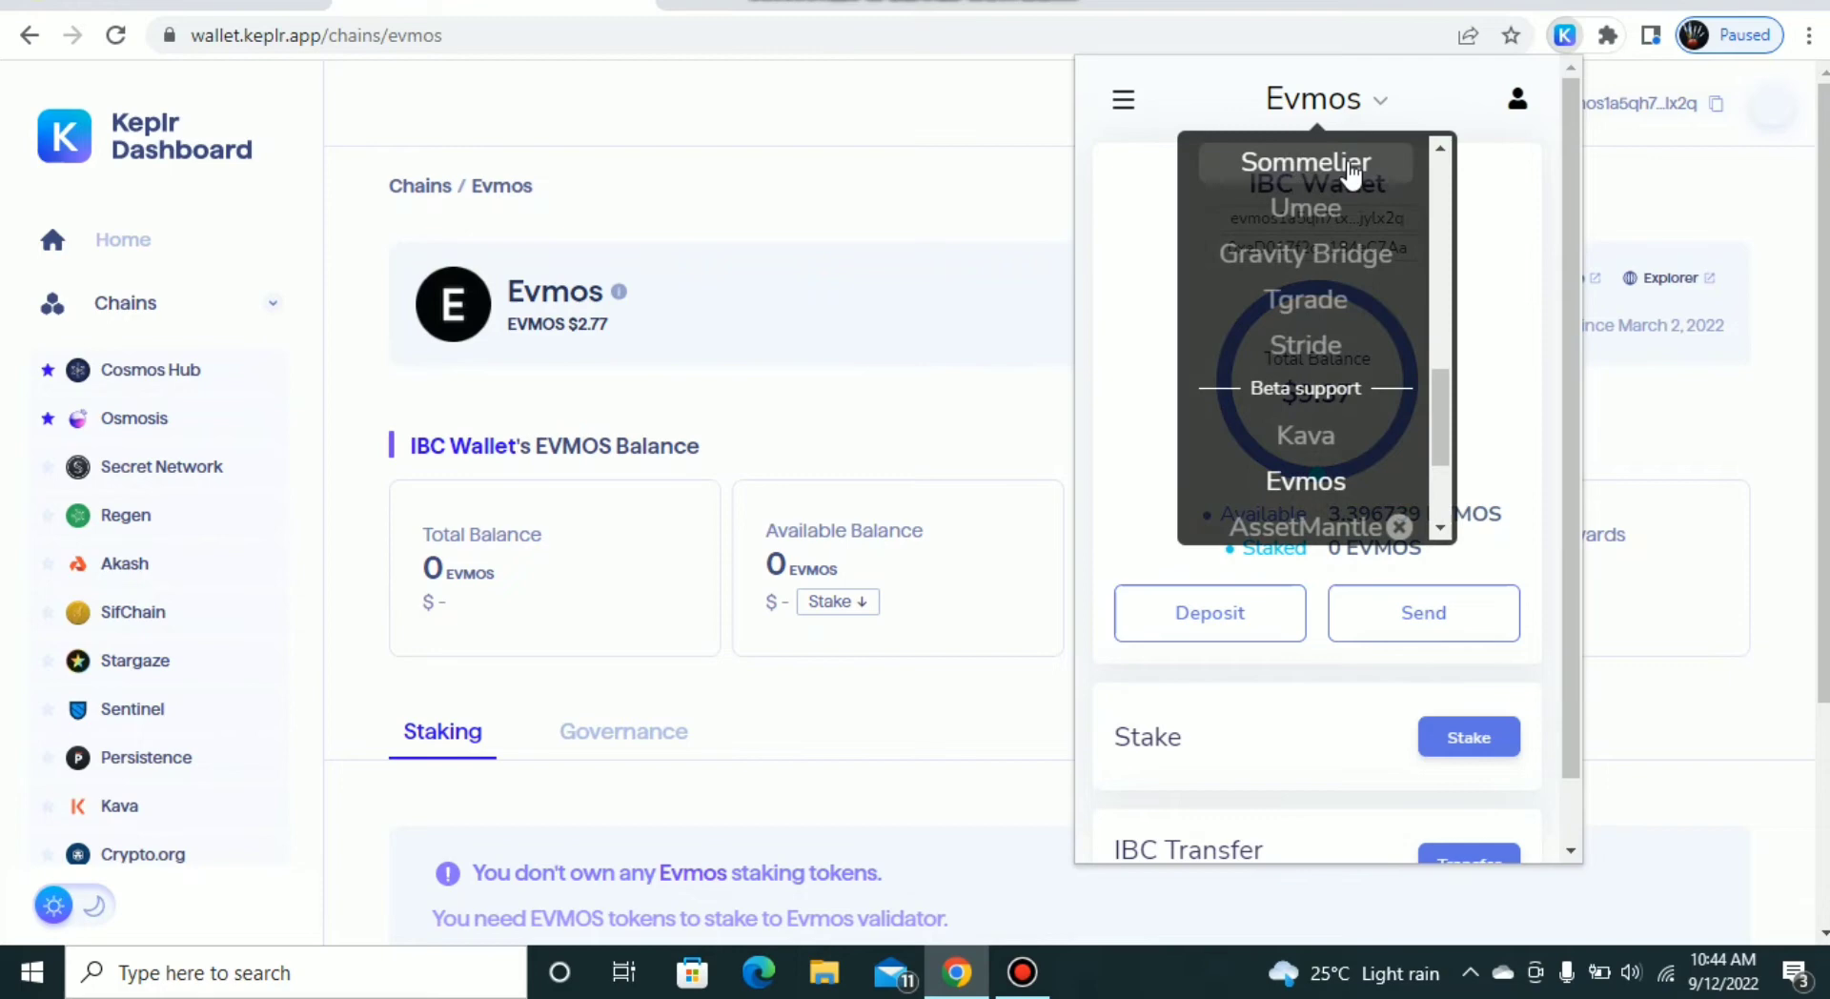
pyautogui.moveTo(1439, 454); pyautogui.dragTo(1439, 238)
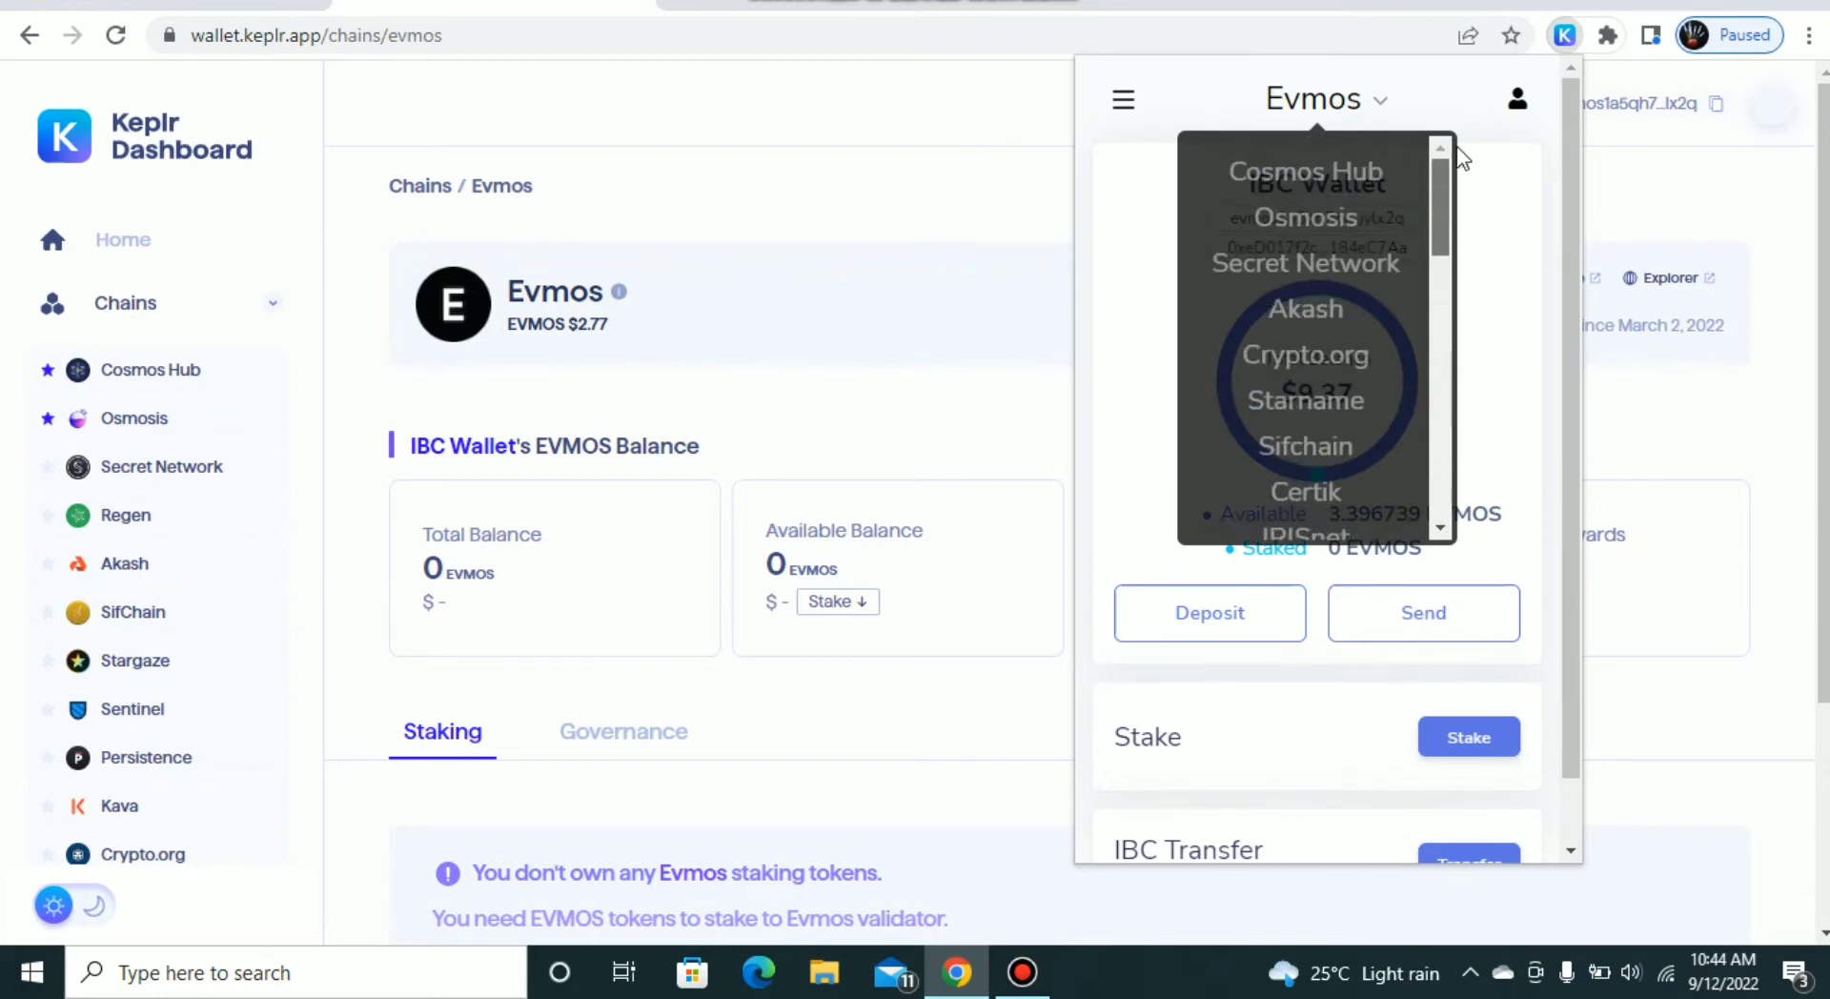
pyautogui.click(1377, 216)
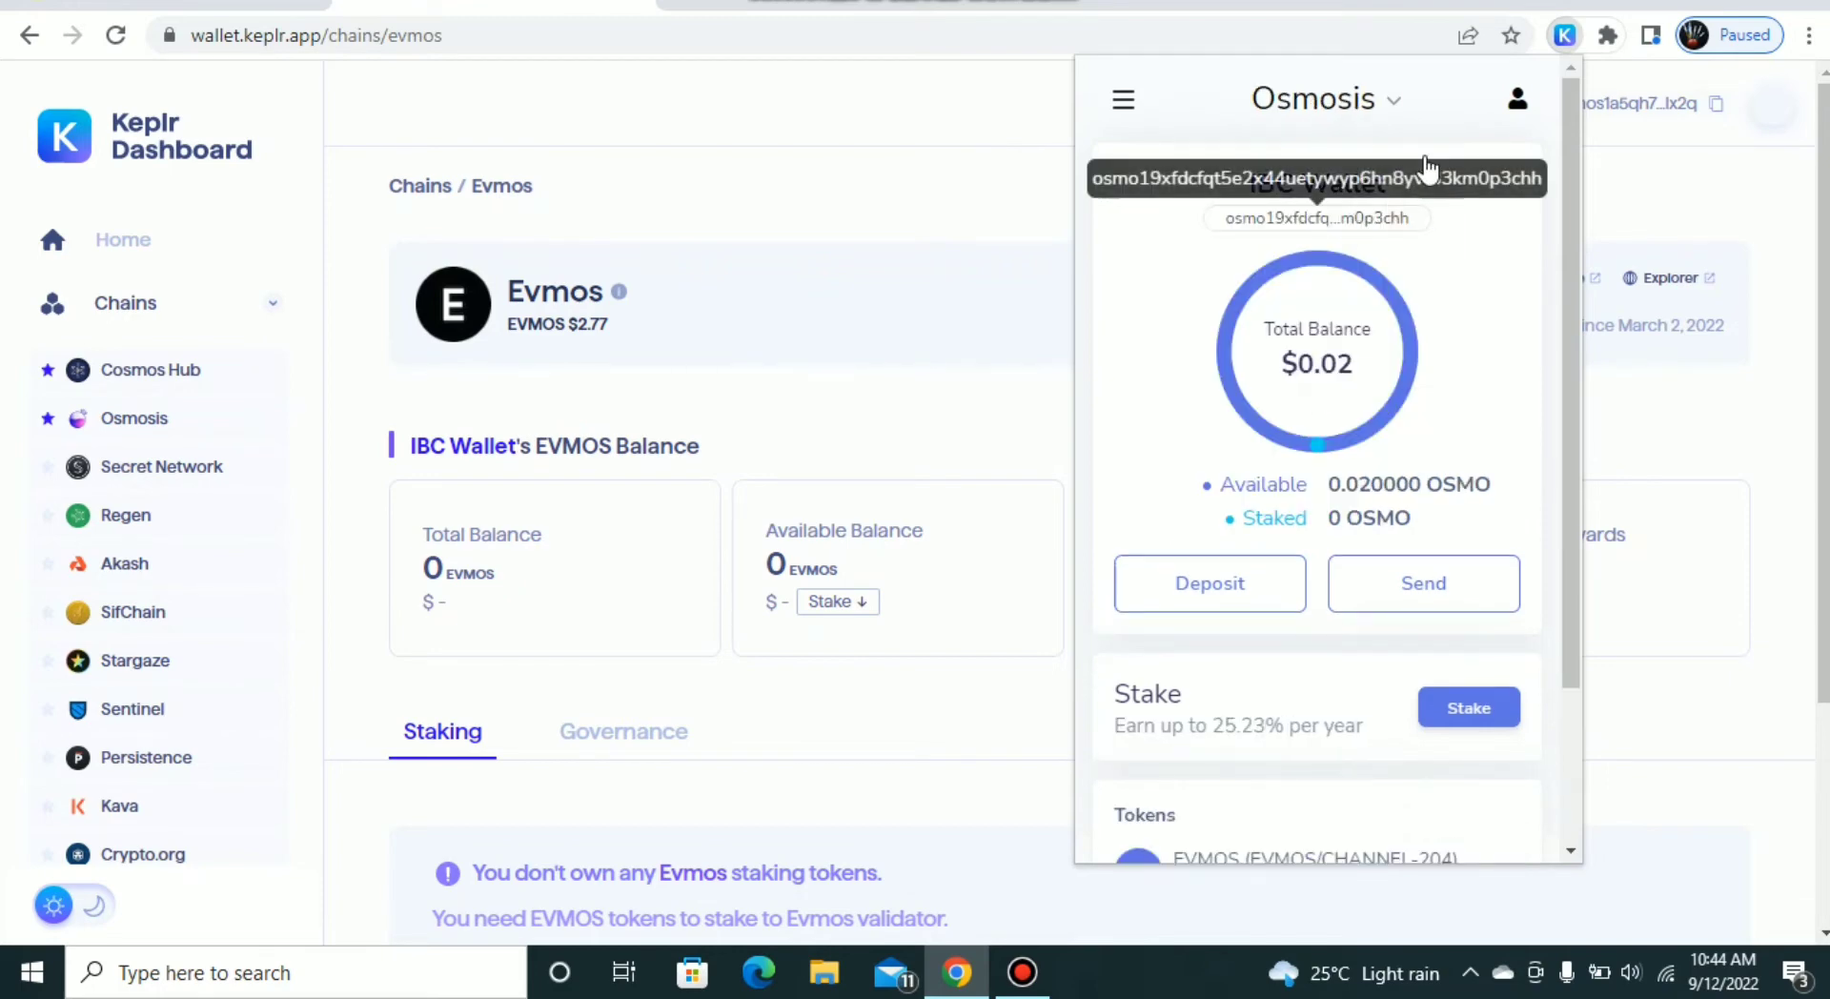
pyautogui.click(1370, 217)
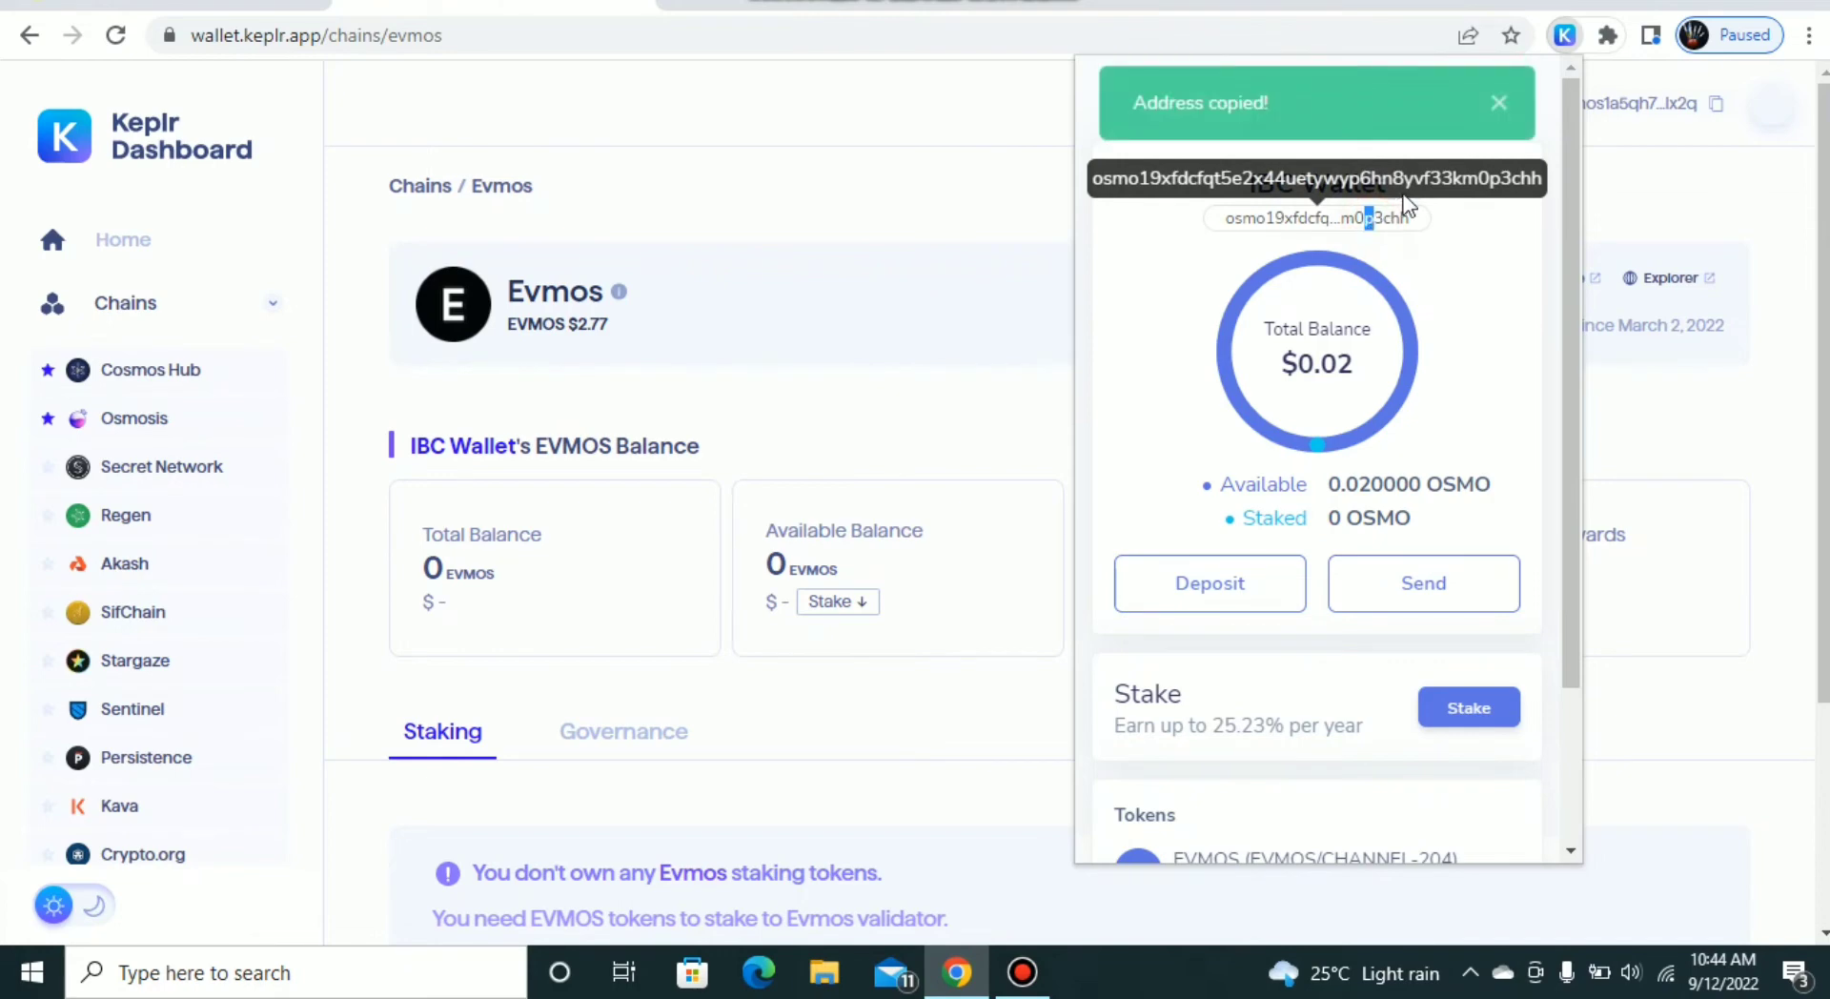
pyautogui.click(1499, 103)
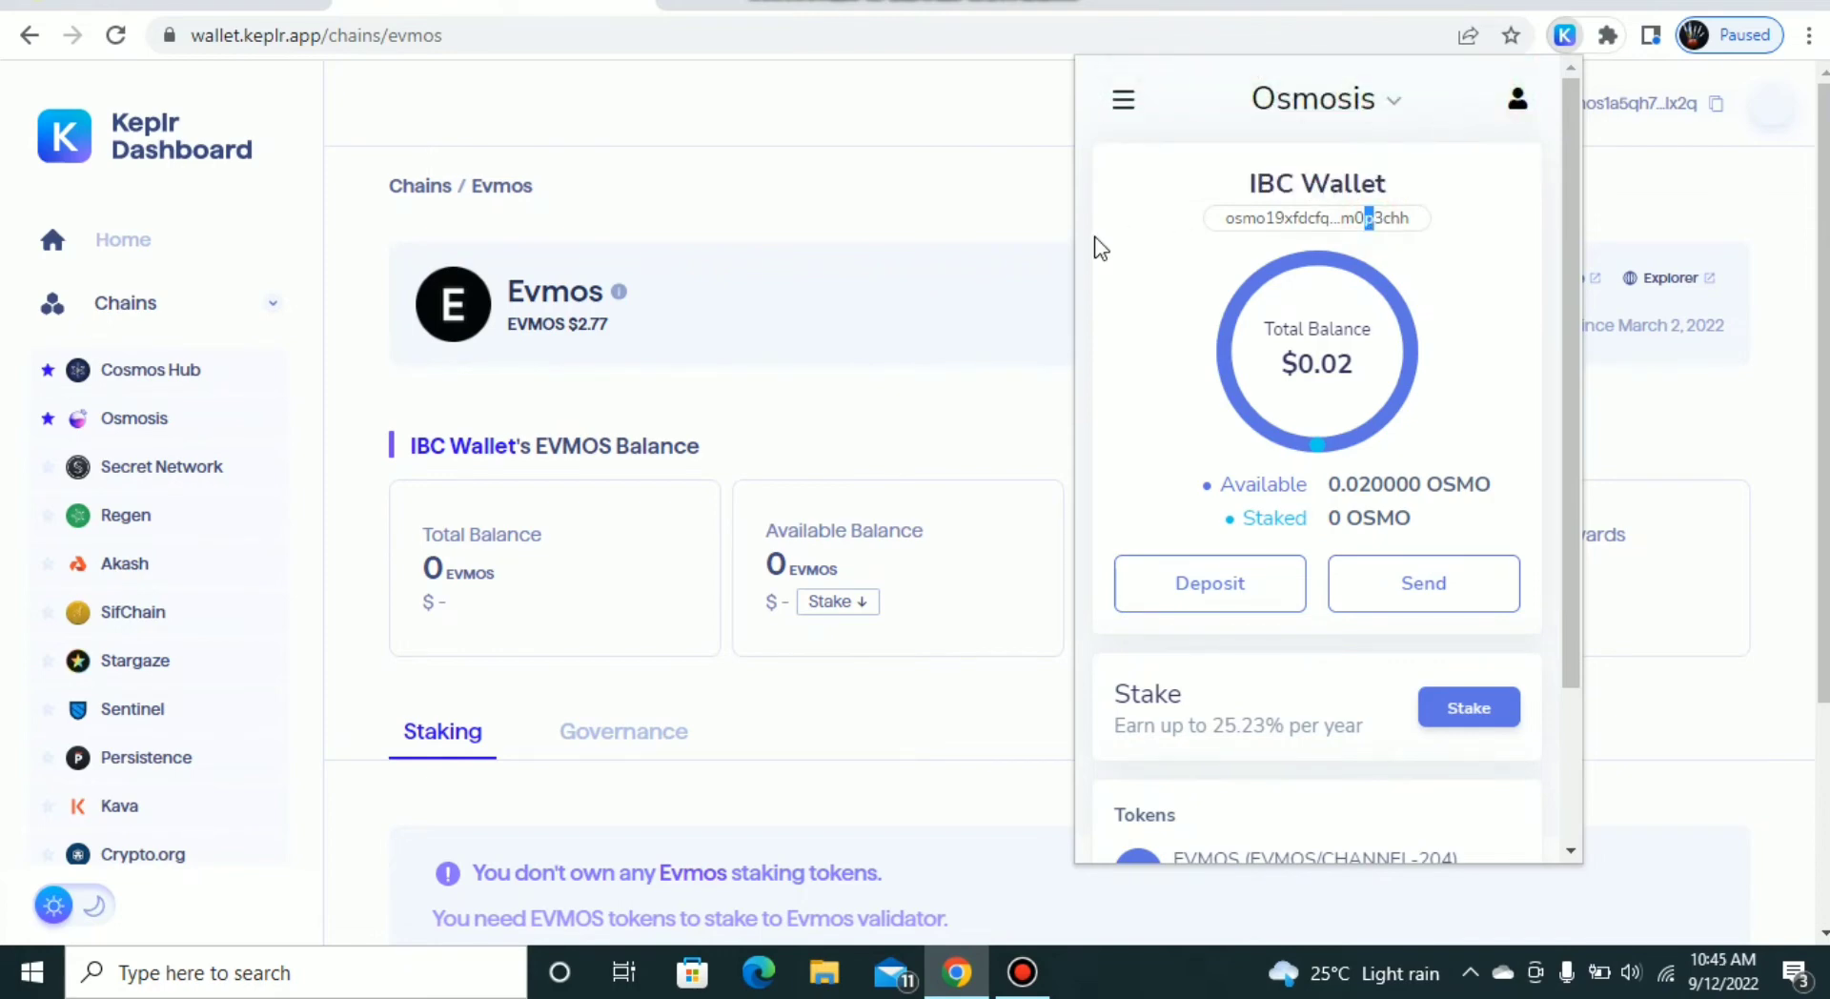
pyautogui.click(1000, 233)
# Step: Switch to the Evmos dashboard at evmos.disperze.network
pyautogui.click(239, 4)
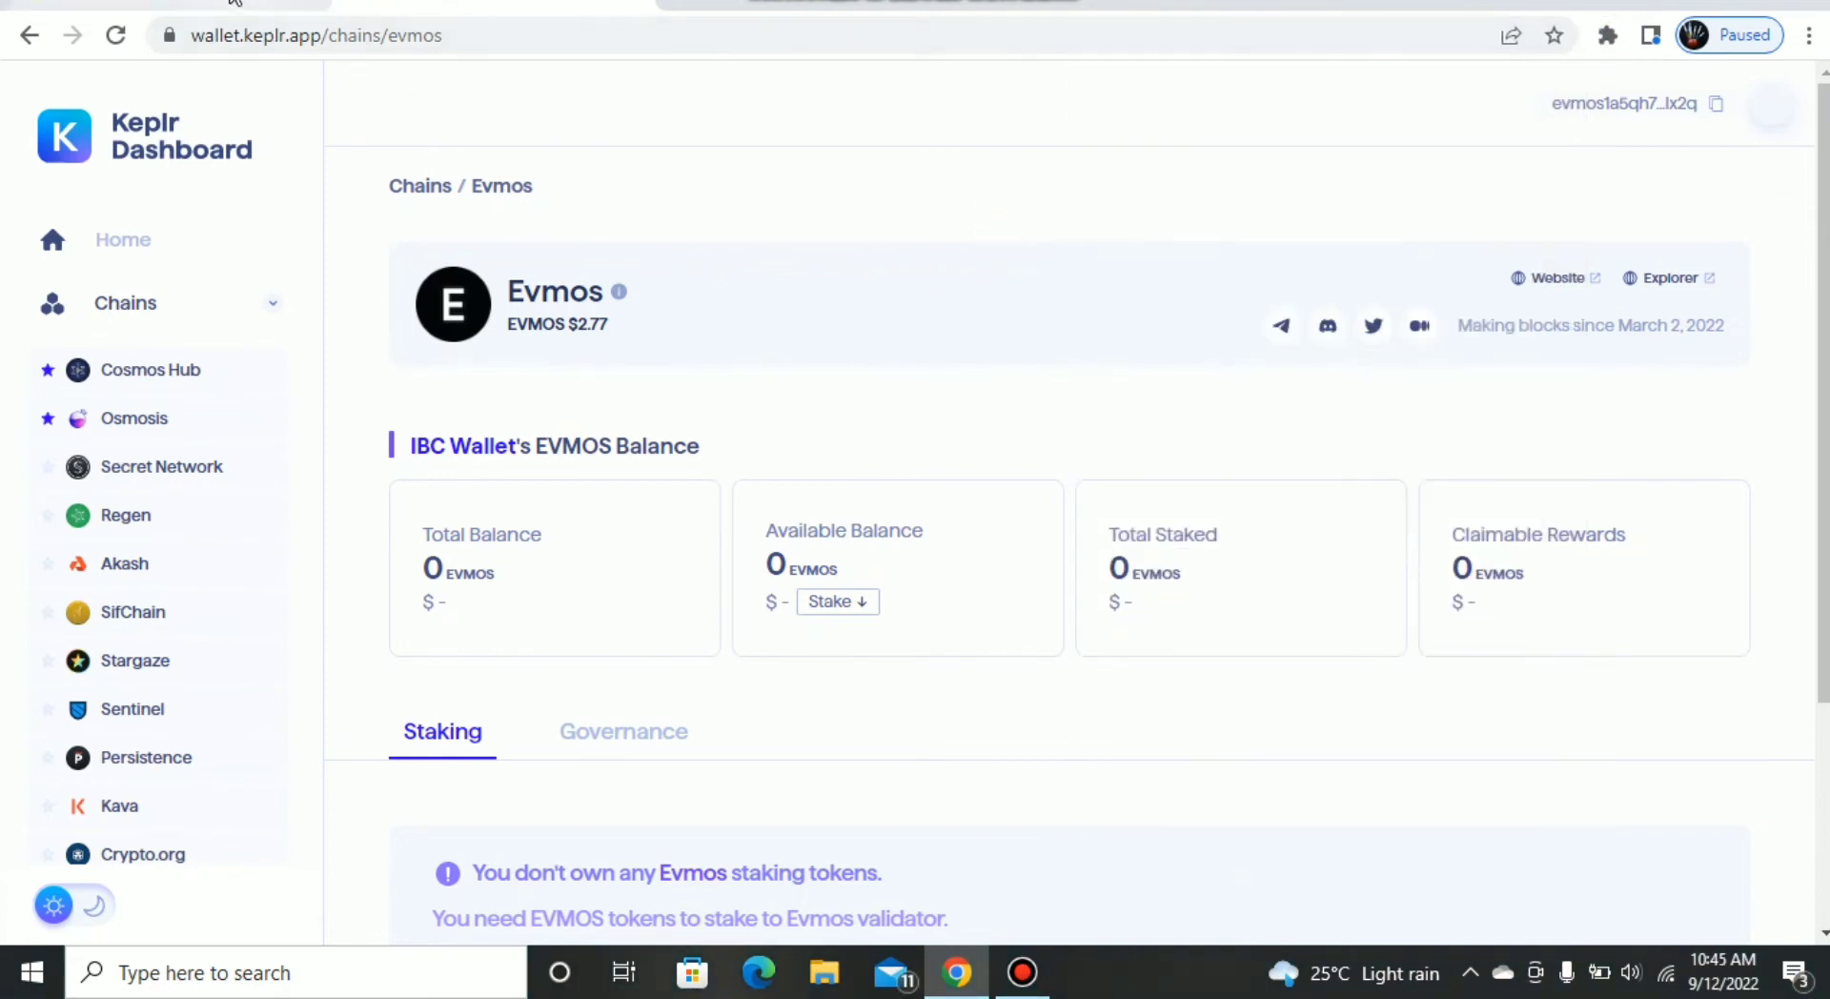
pyautogui.click(299, 29)
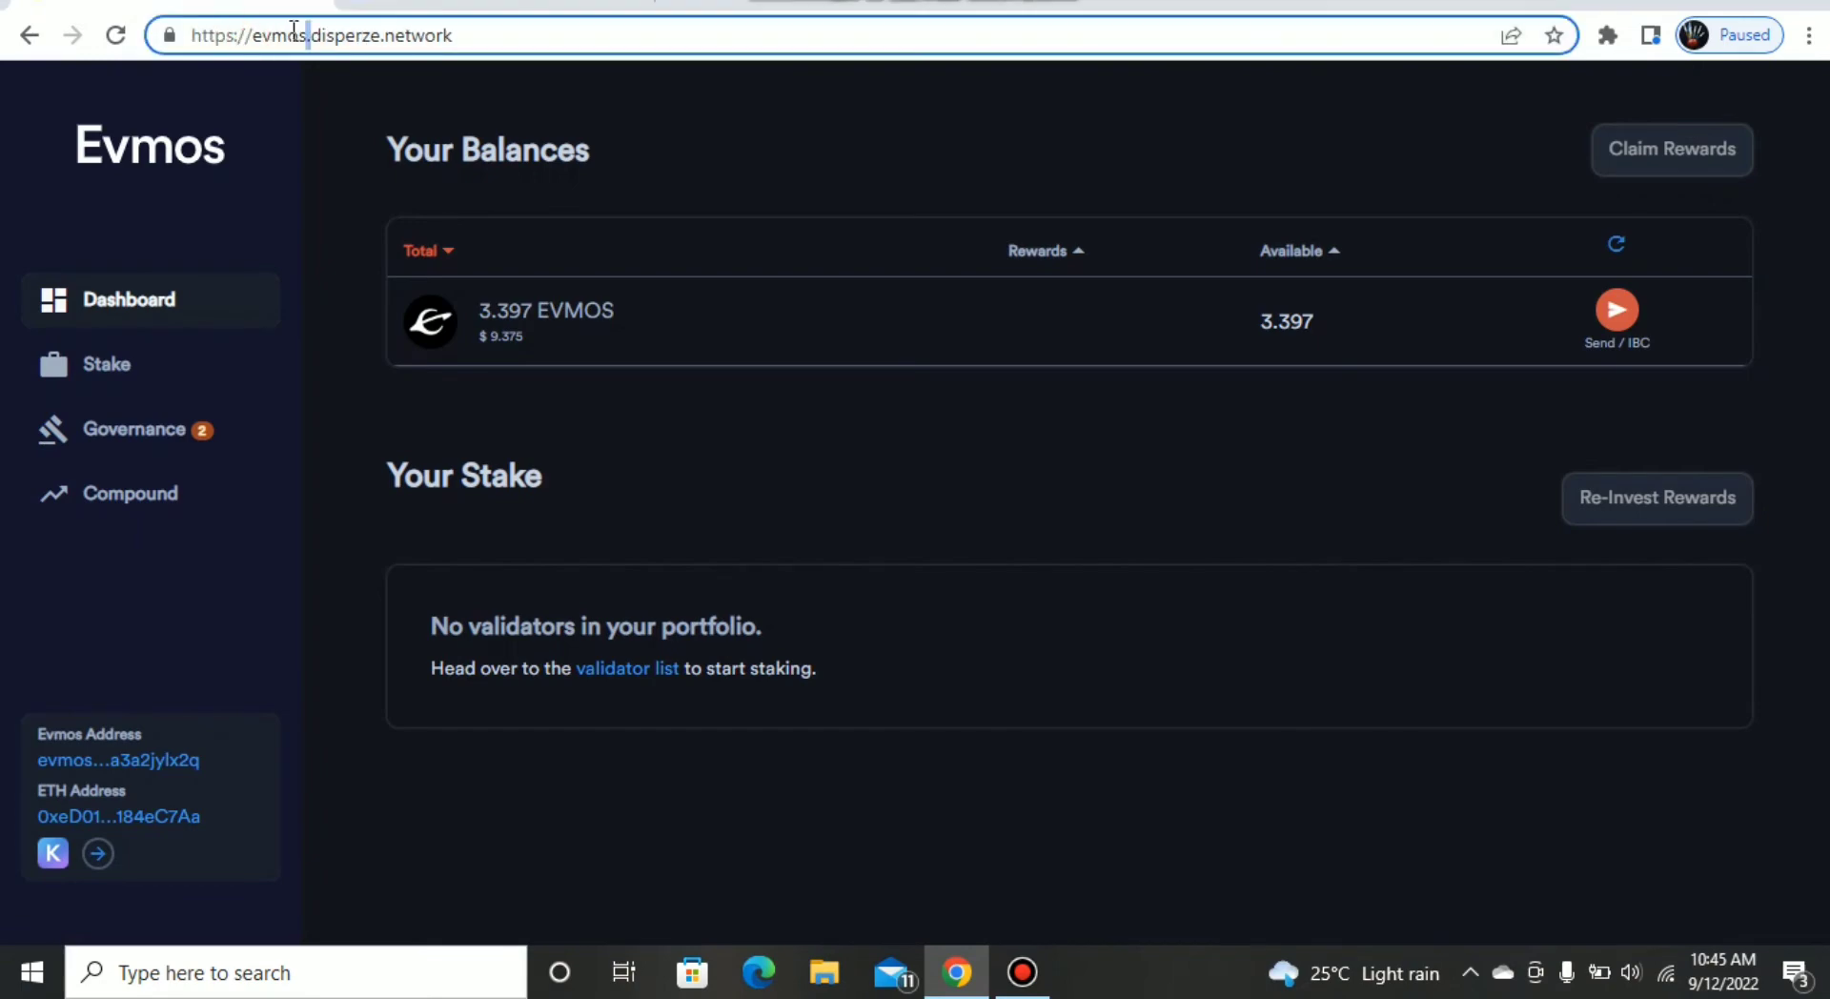
pyautogui.hotkey('ctrl', 'a')
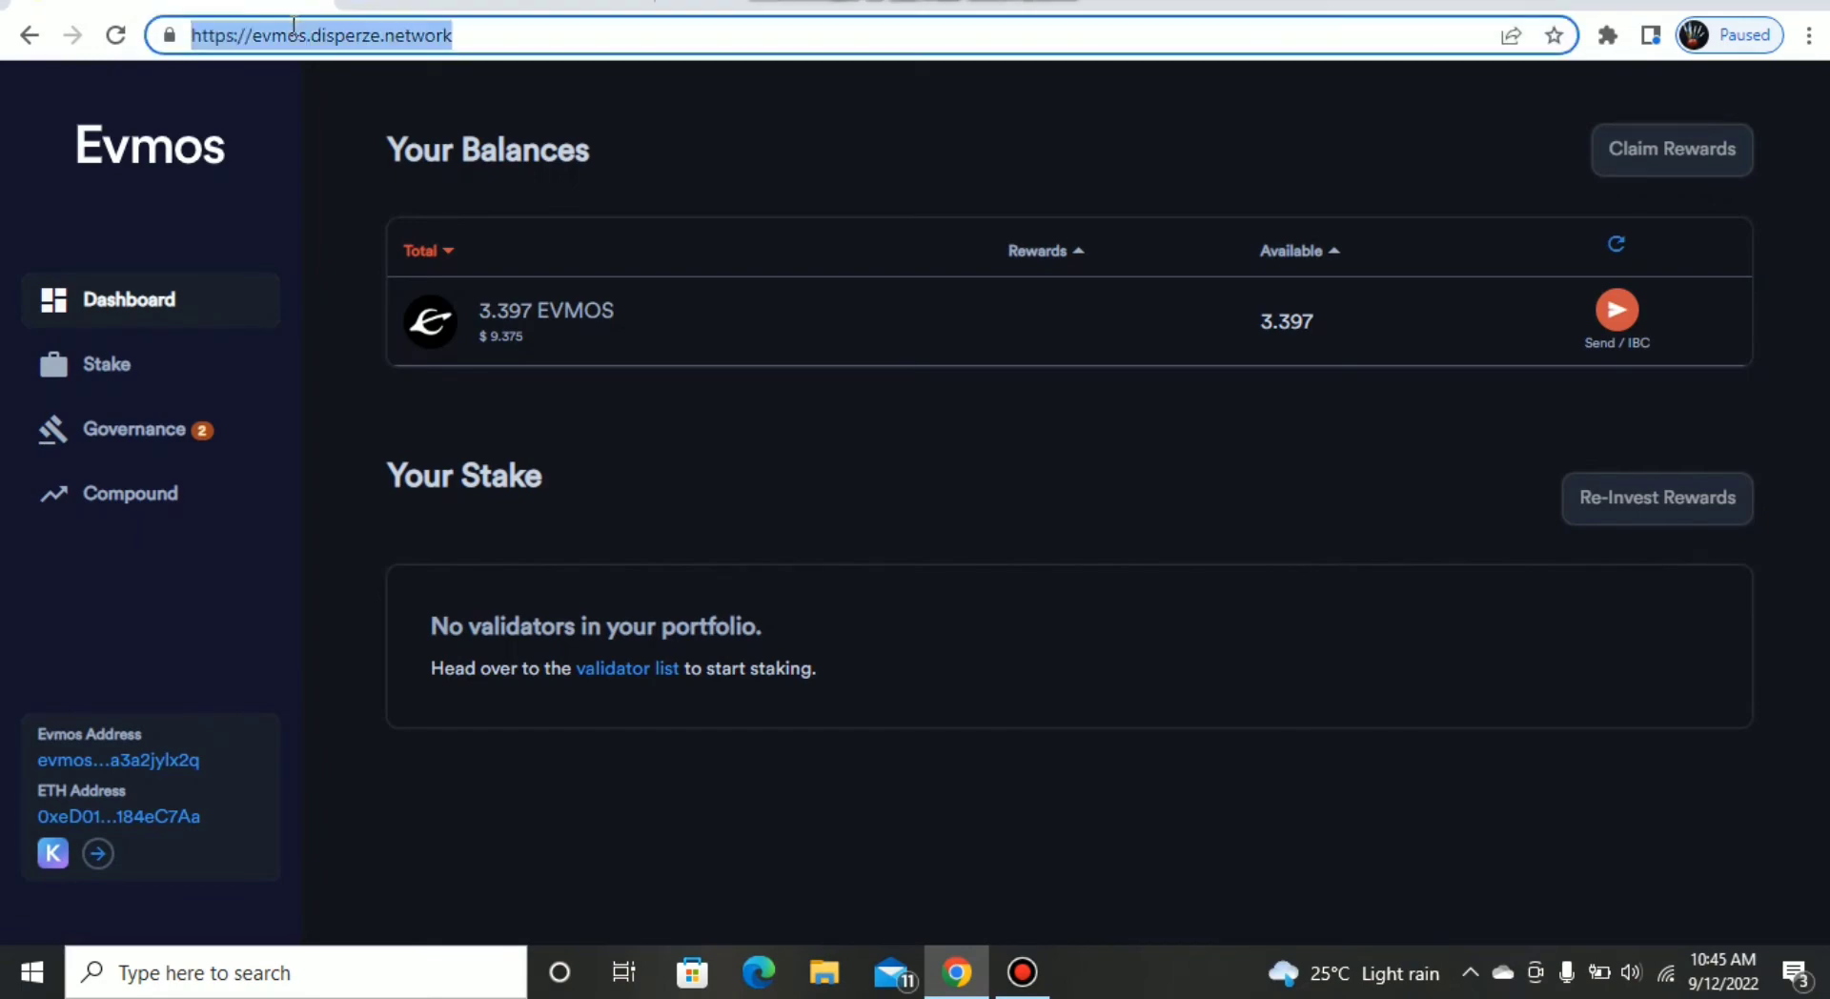
pyautogui.click(502, 107)
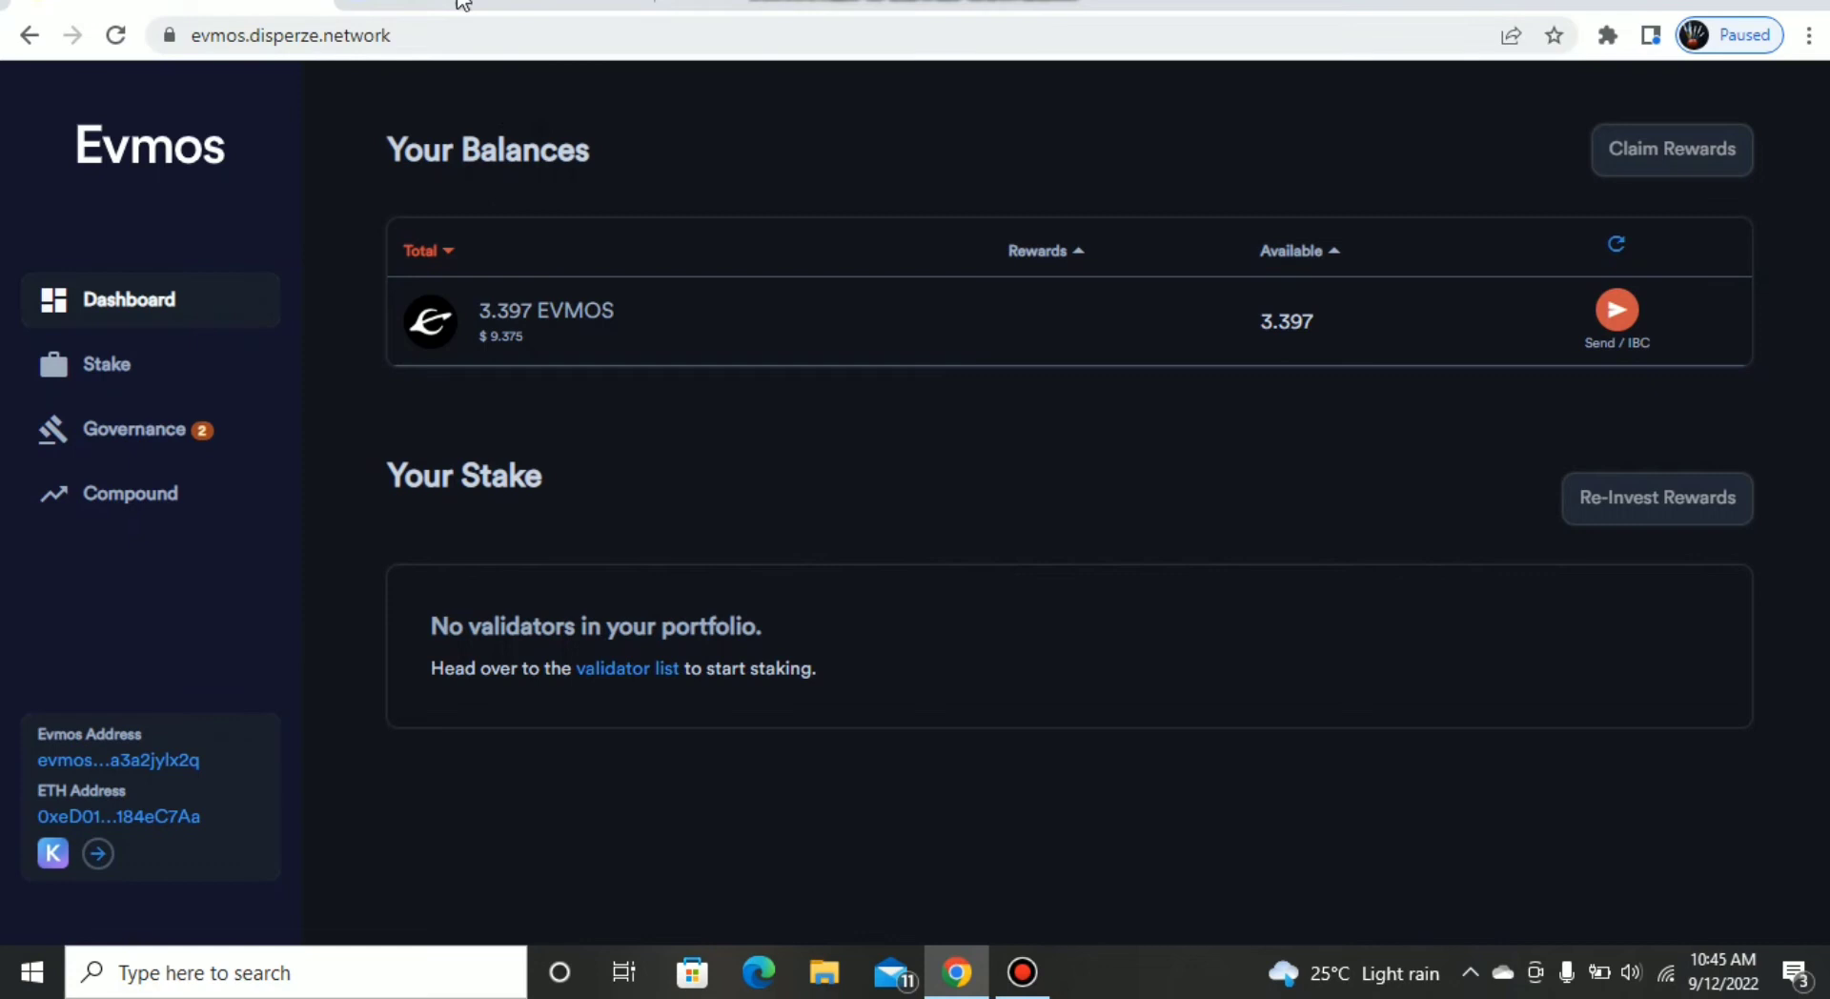
# Step: Start a Send / IBC transfer of EVMOS with the copied Osmosis address as recipient and an amount of 0.1
pyautogui.click(1617, 314)
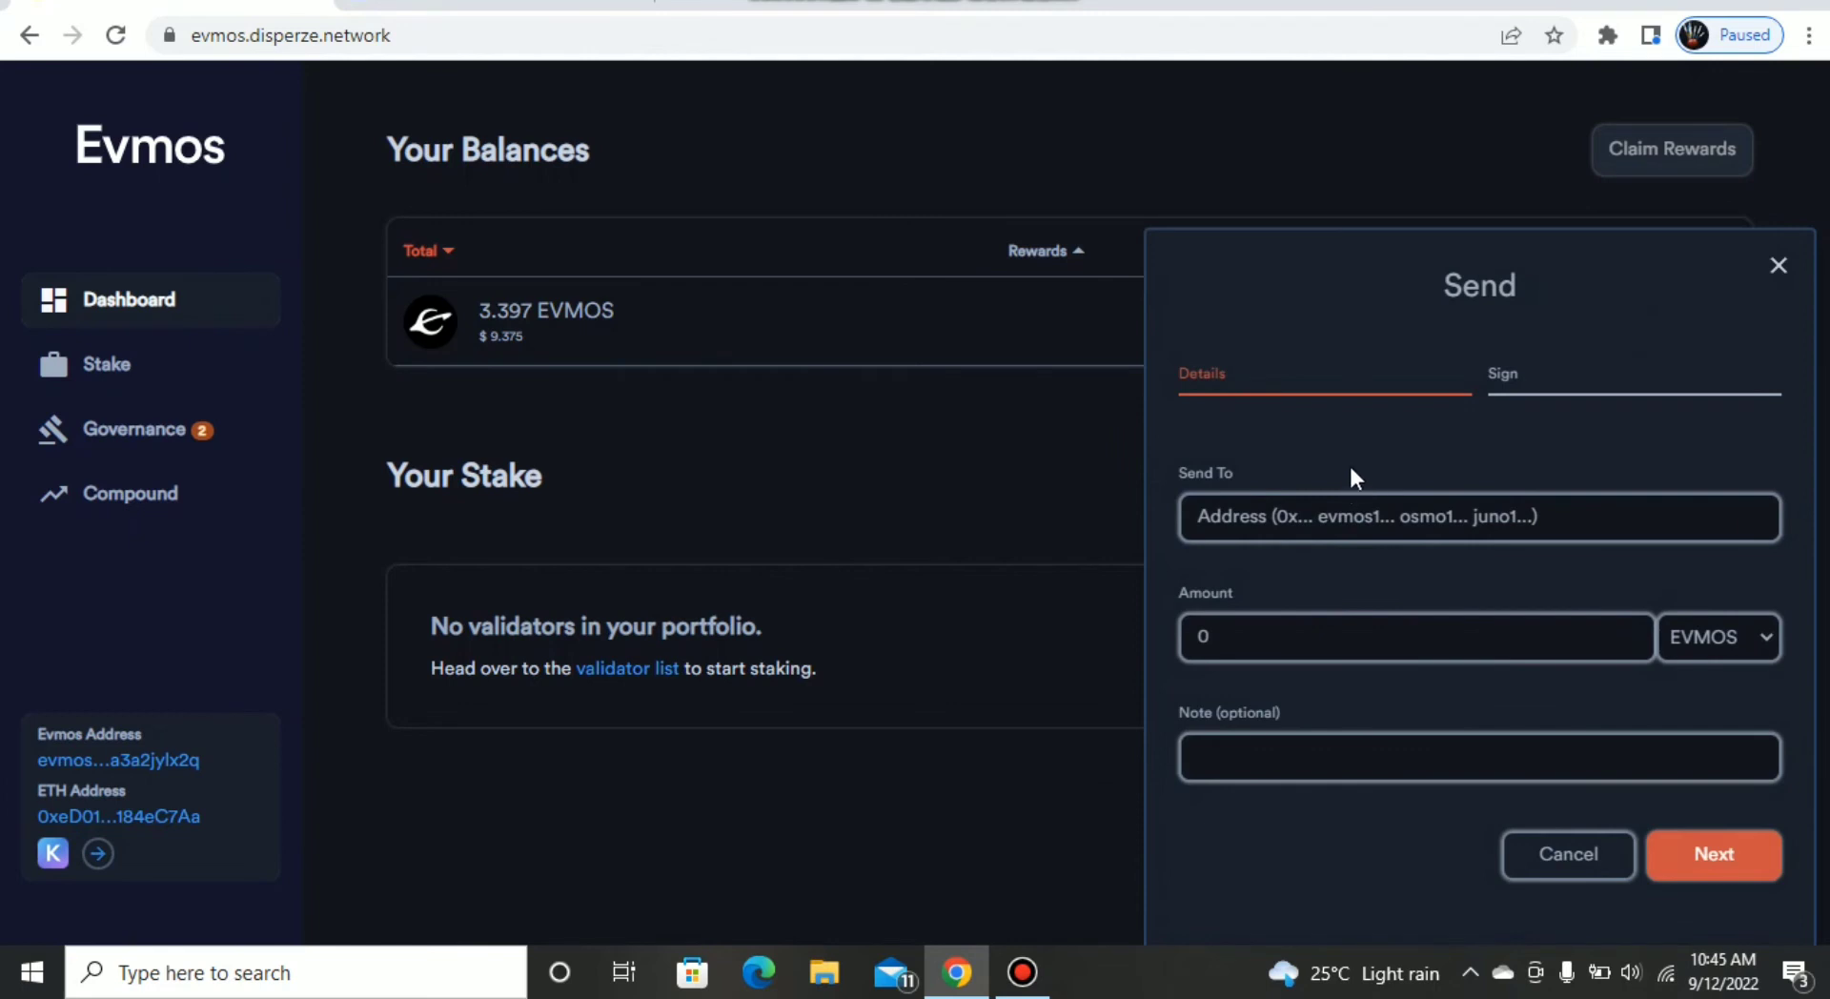
pyautogui.click(1356, 511)
pyautogui.hotkey('ctrl', 'v')
pyautogui.click(1340, 627)
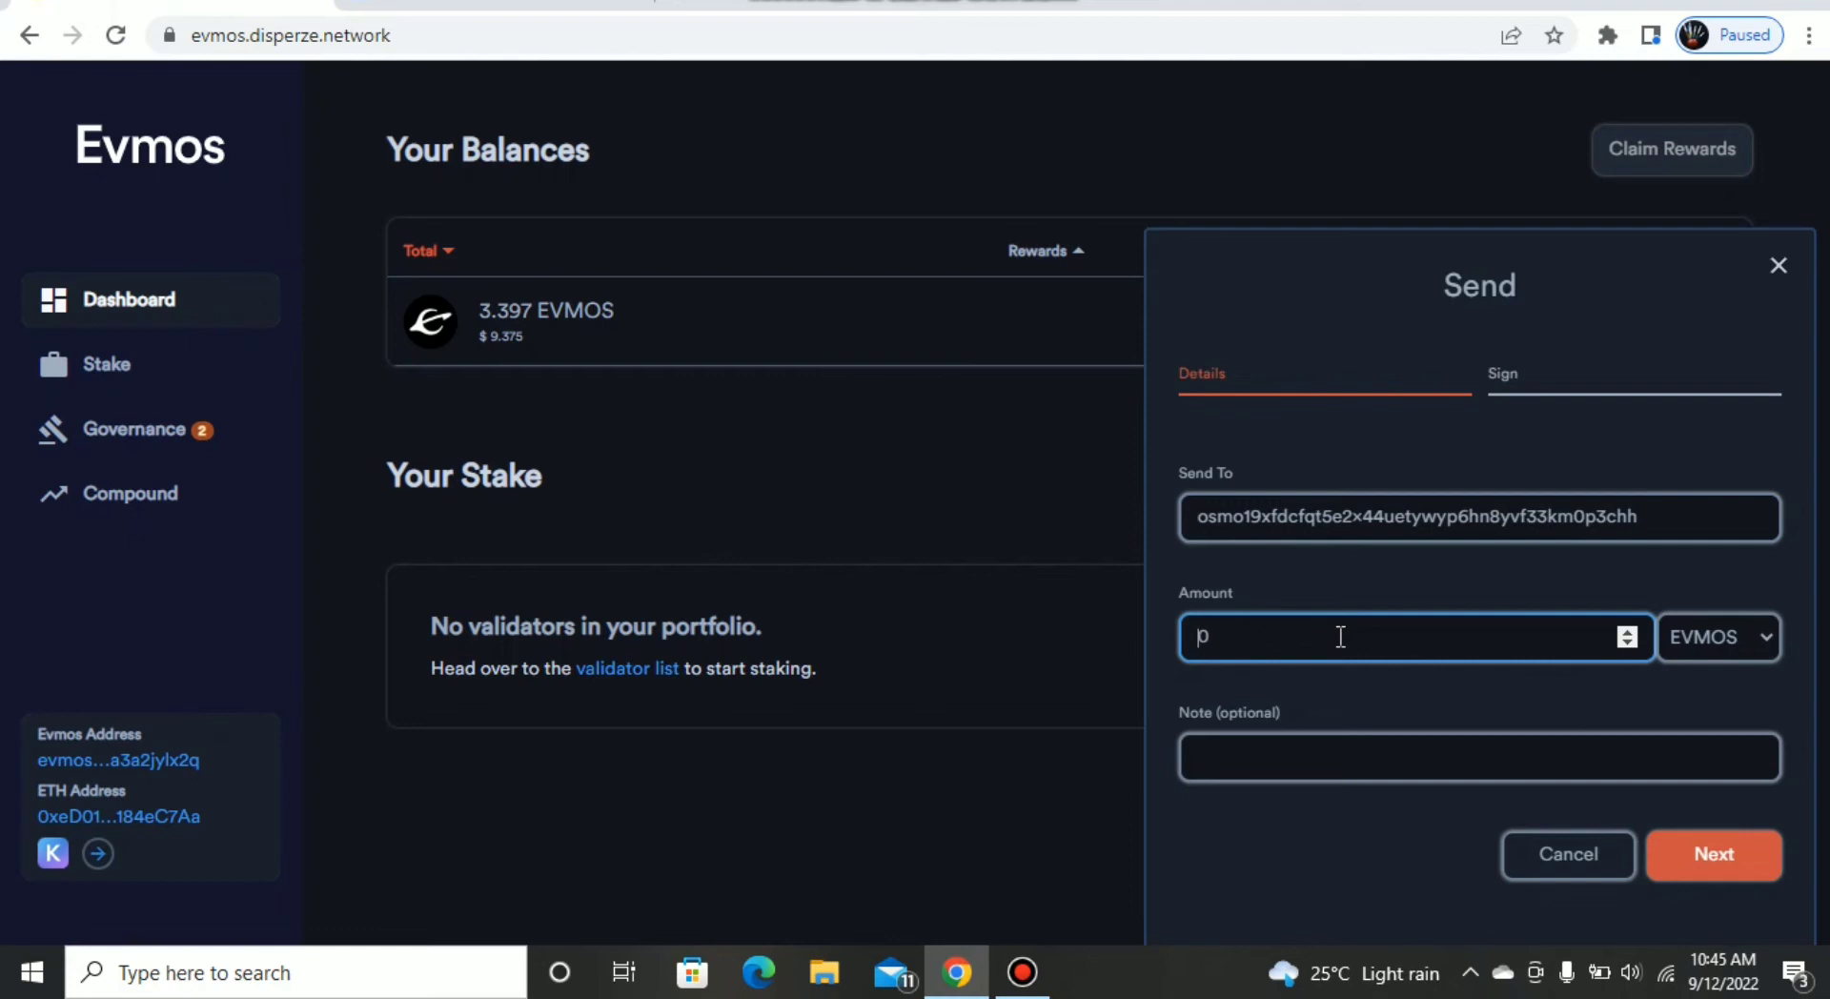
pyautogui.write('.1')
# Step: Submit the EVMOS transfer, approve the IBC transaction in Keplr and close the Send dialog
pyautogui.click(1660, 853)
pyautogui.click(1663, 853)
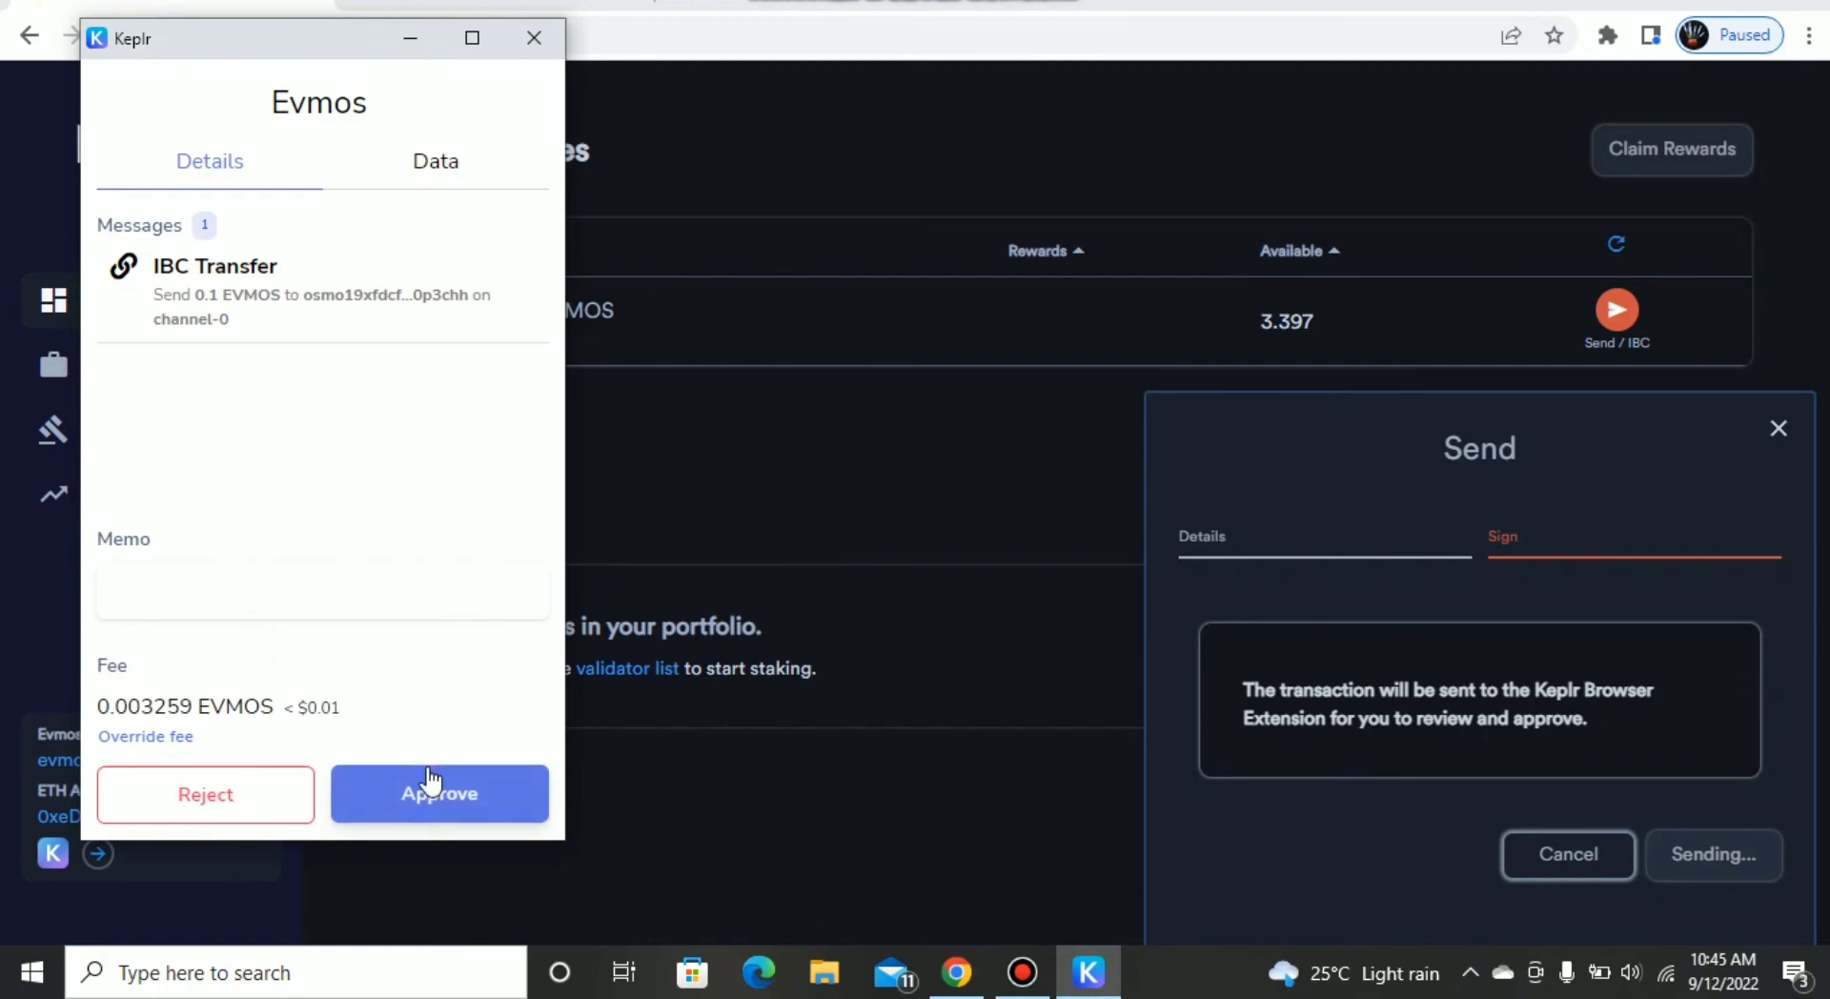
pyautogui.click(428, 777)
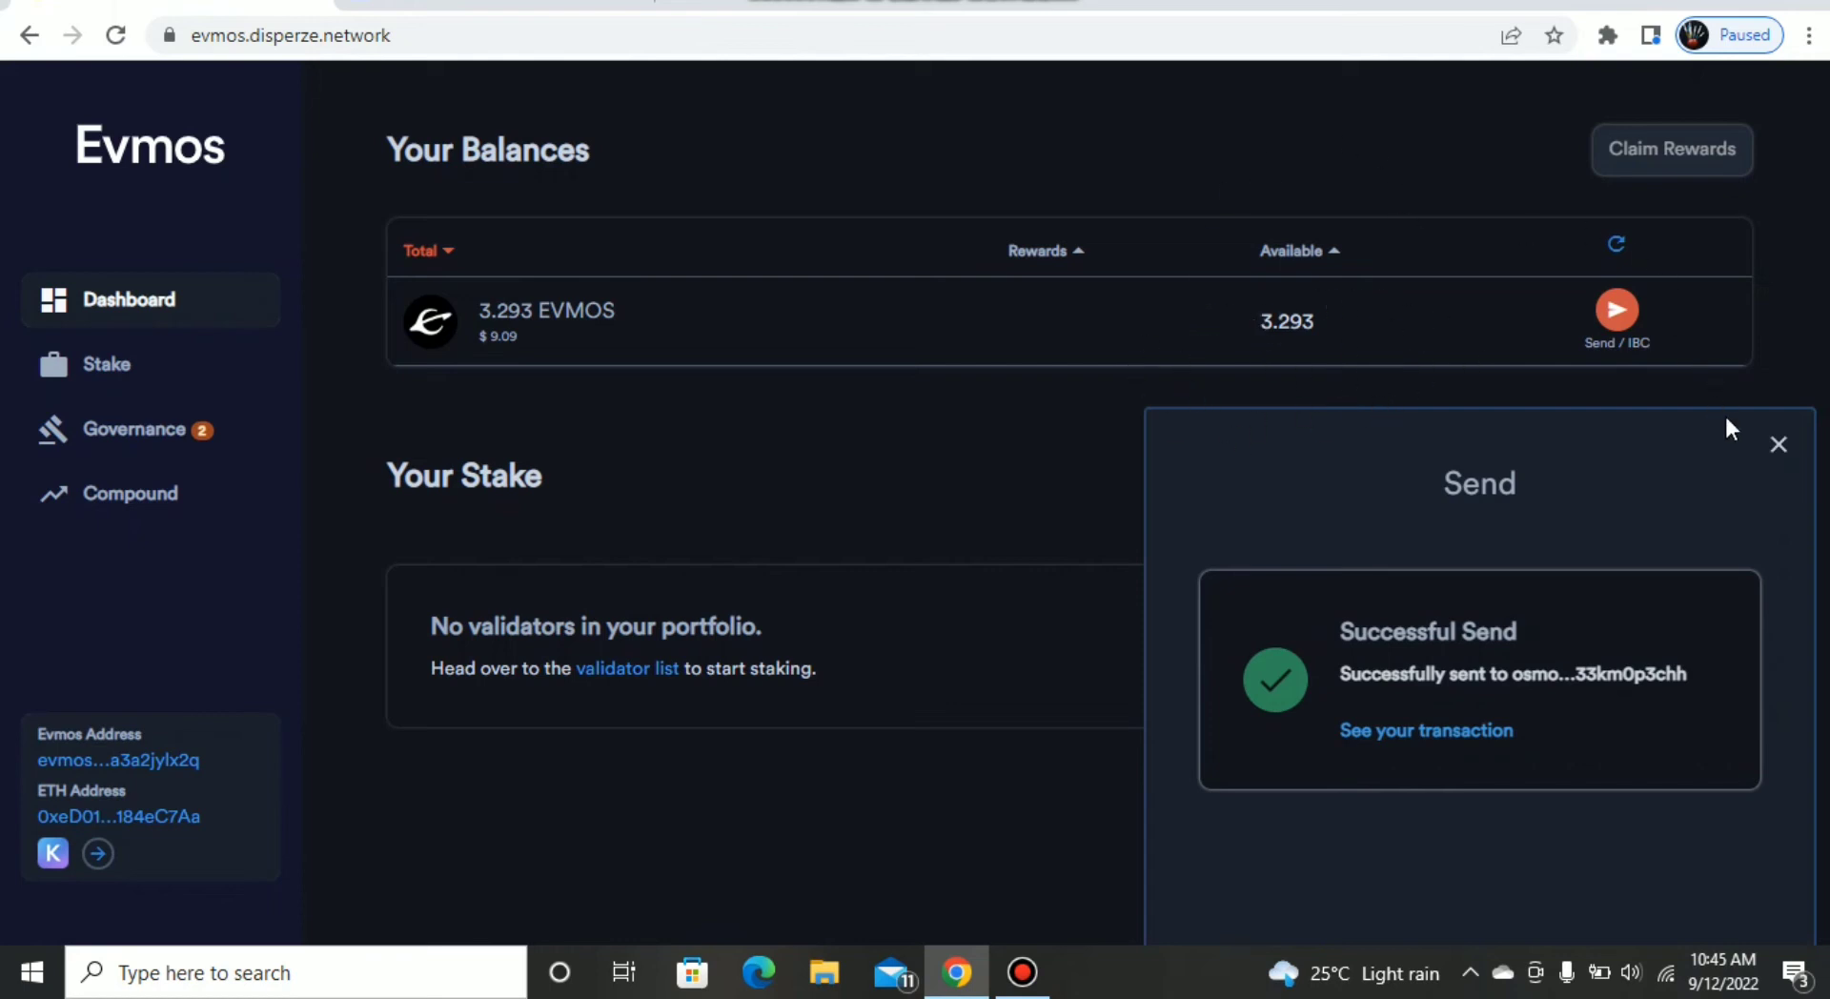
pyautogui.click(1779, 444)
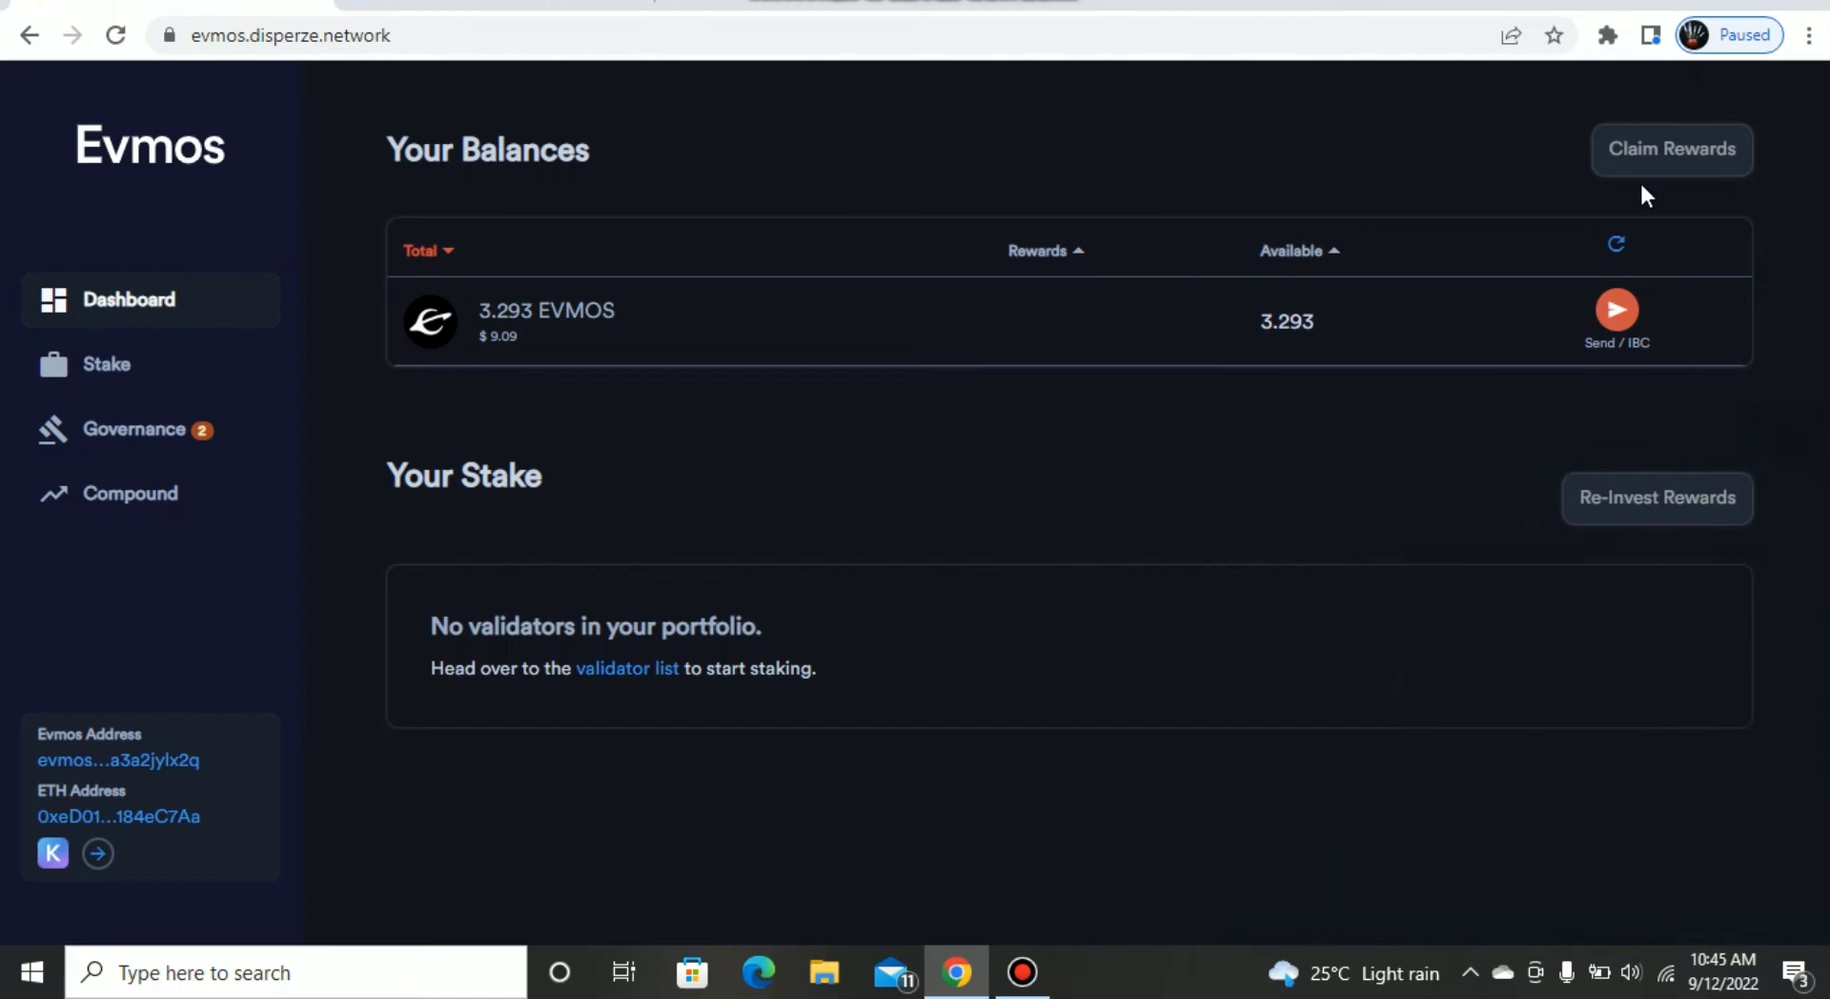
# Step: Open the Keplr wallet on the Osmosis network and check its token list for the received EVMOS
pyautogui.click(1609, 38)
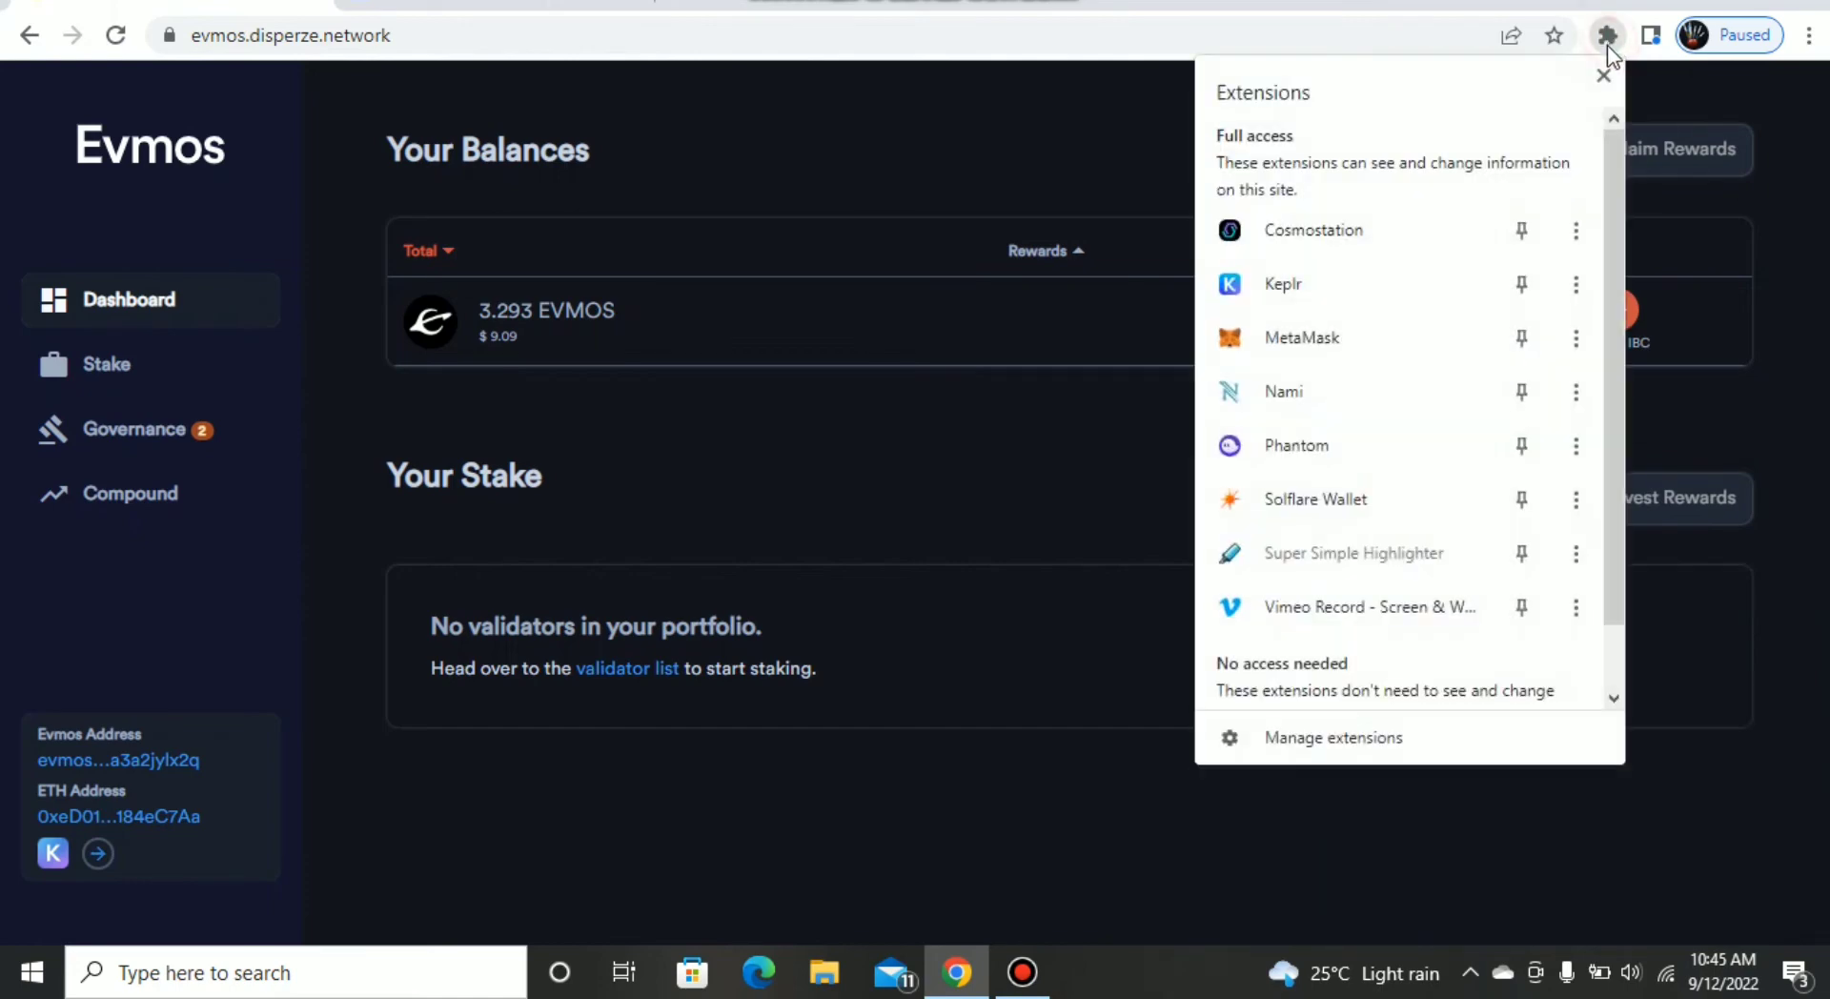
pyautogui.click(1308, 294)
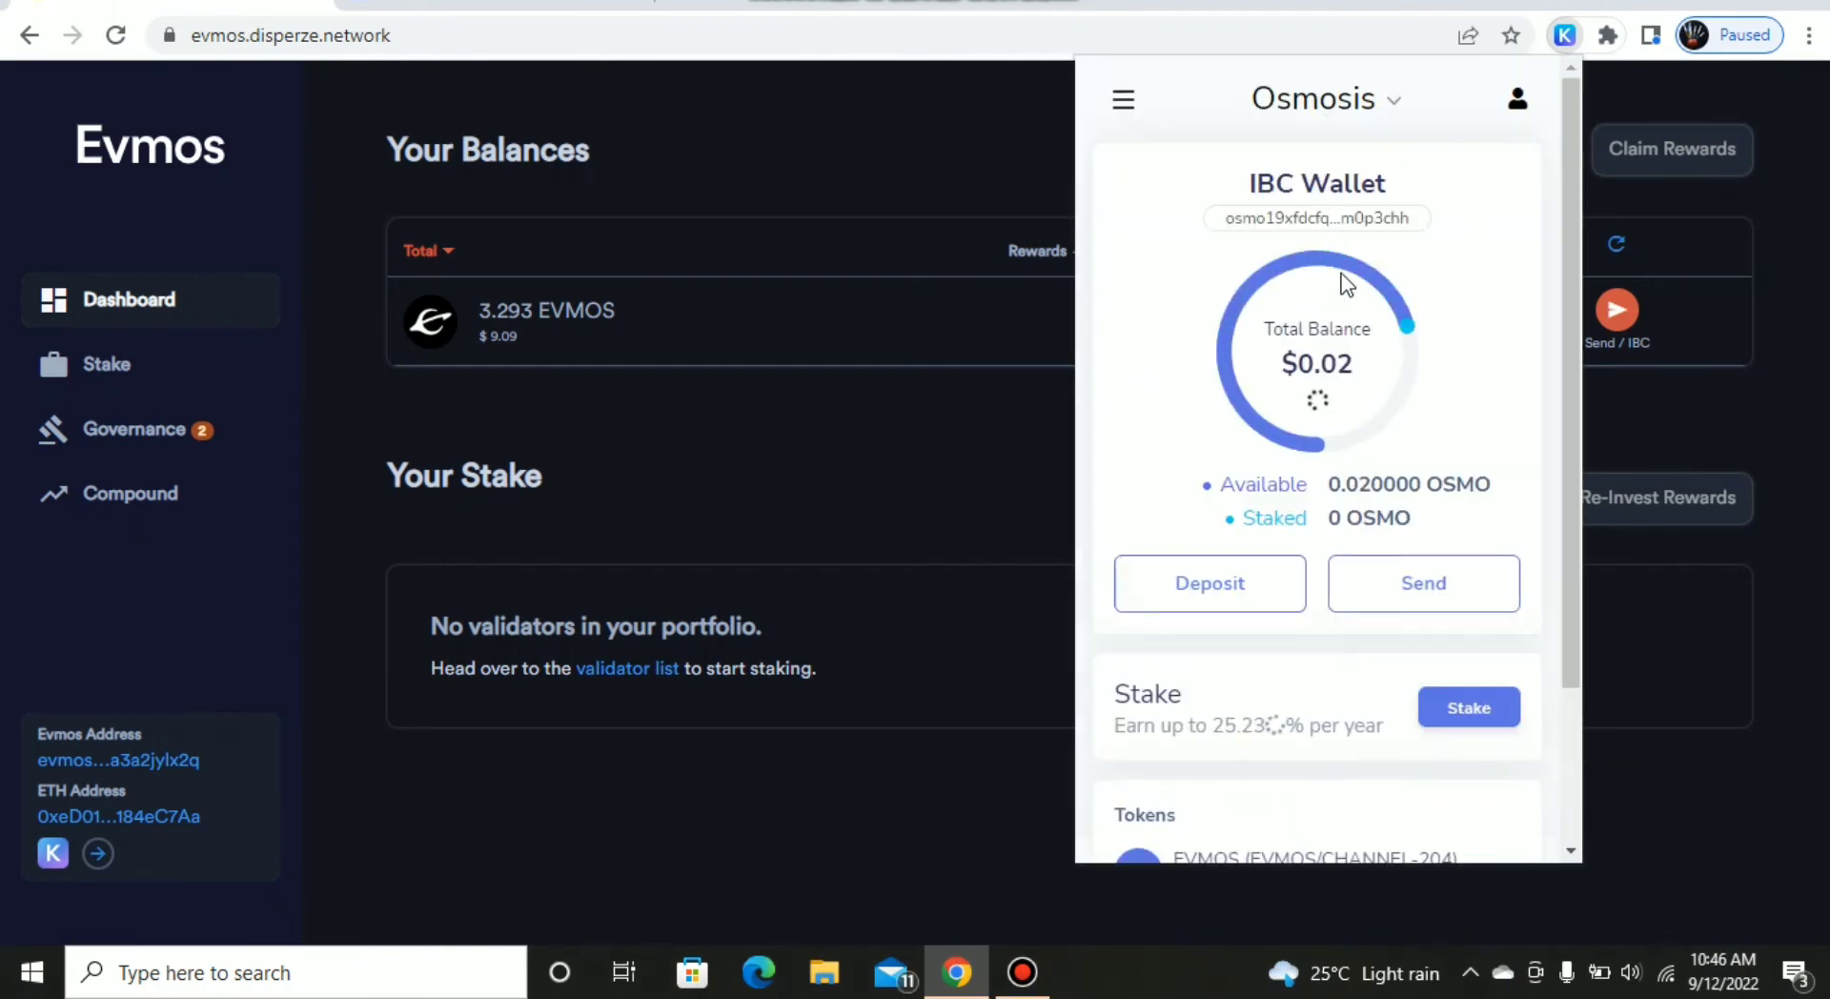
pyautogui.moveTo(1407, 341)
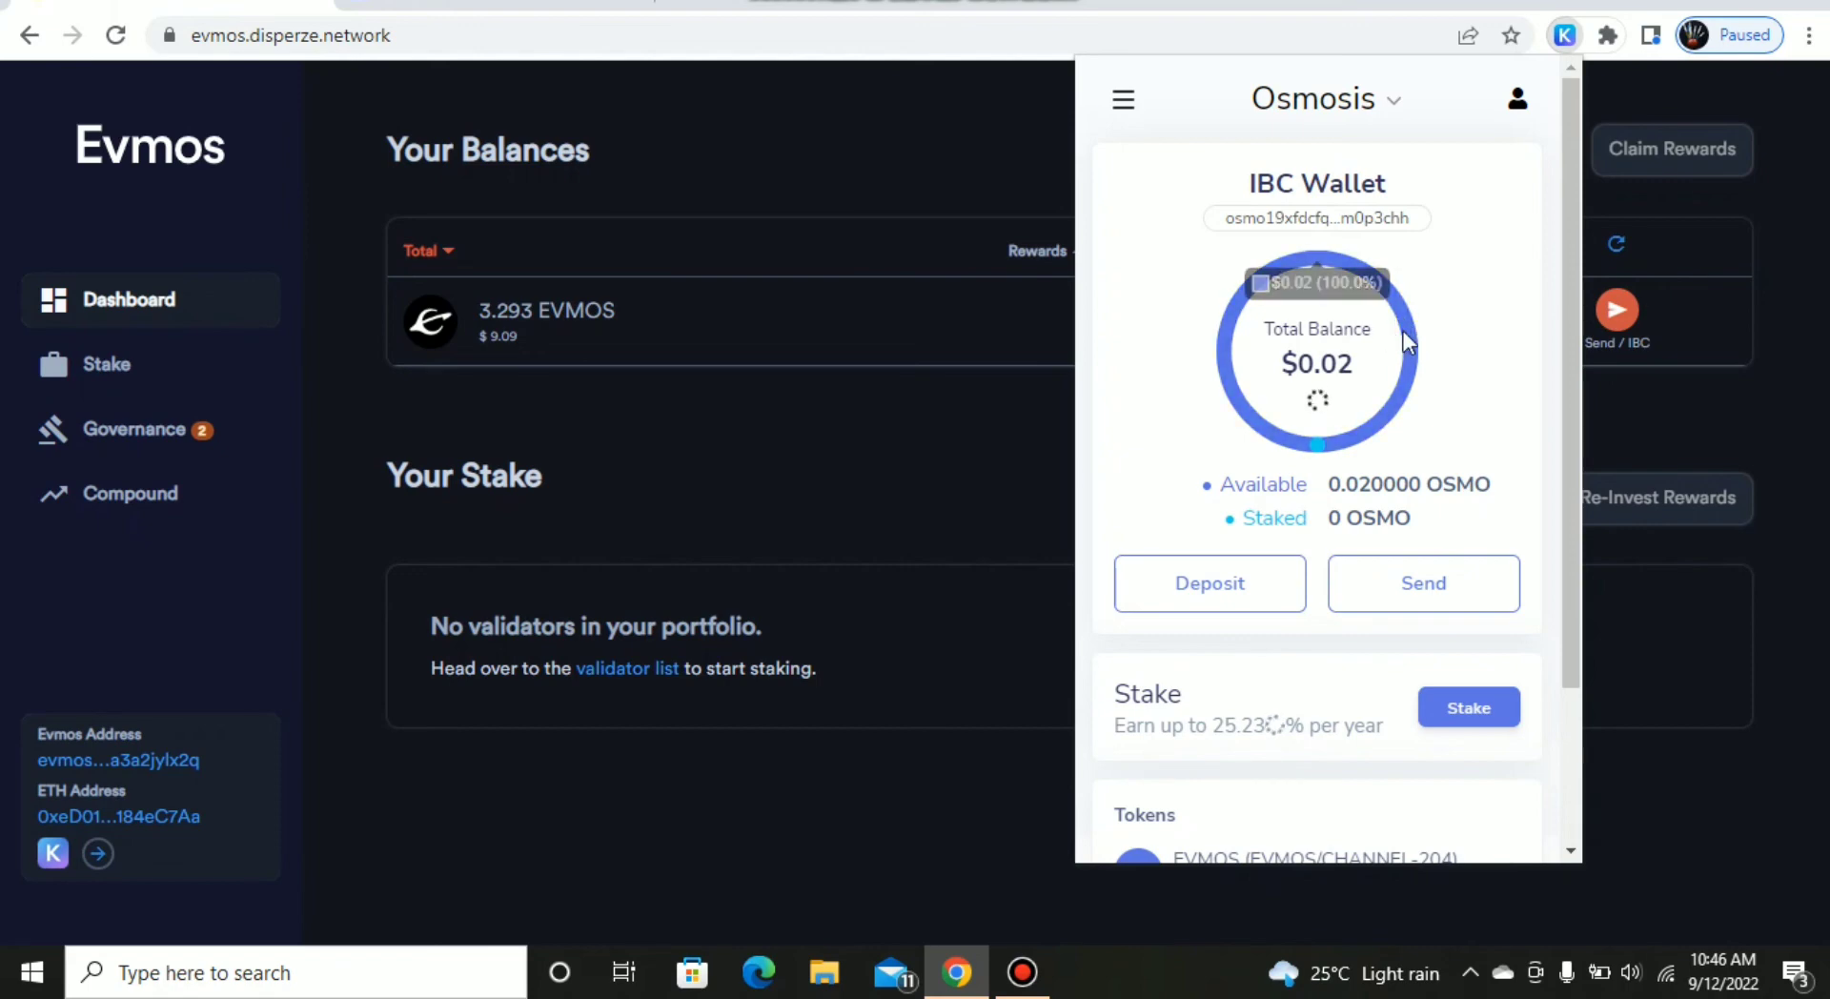
pyautogui.click(1574, 267)
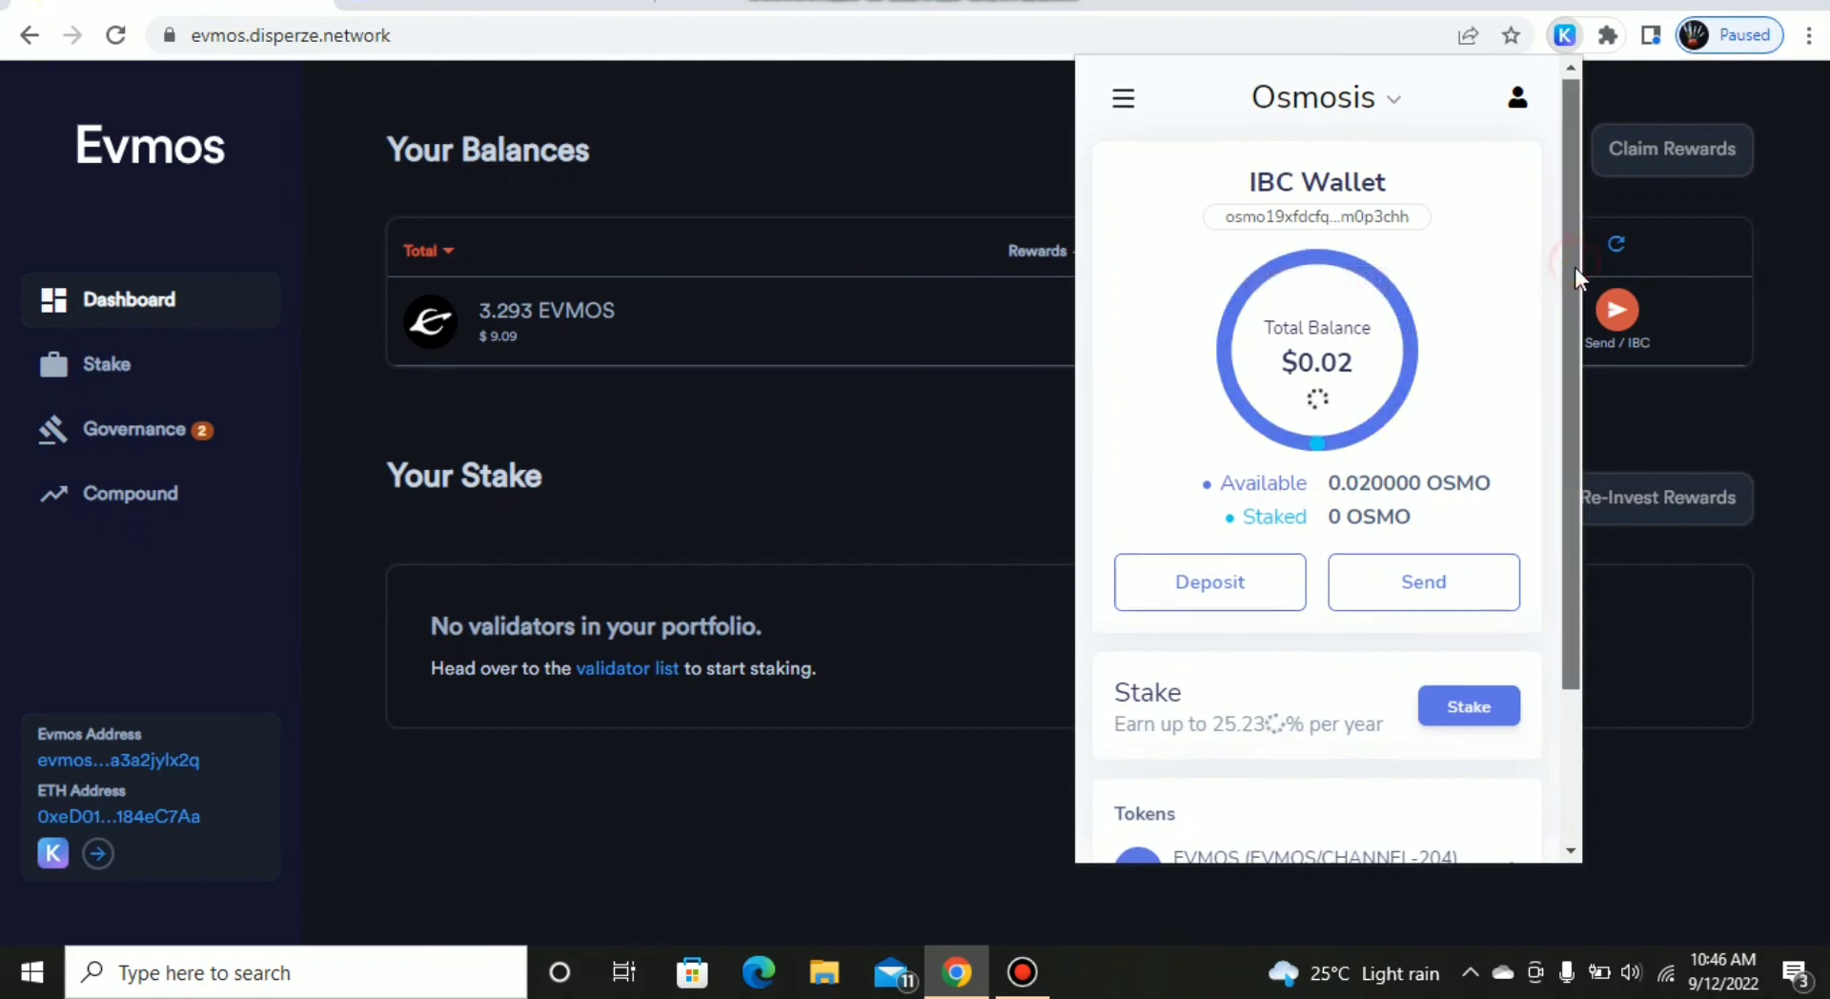
pyautogui.moveTo(1574, 267); pyautogui.dragTo(1570, 444)
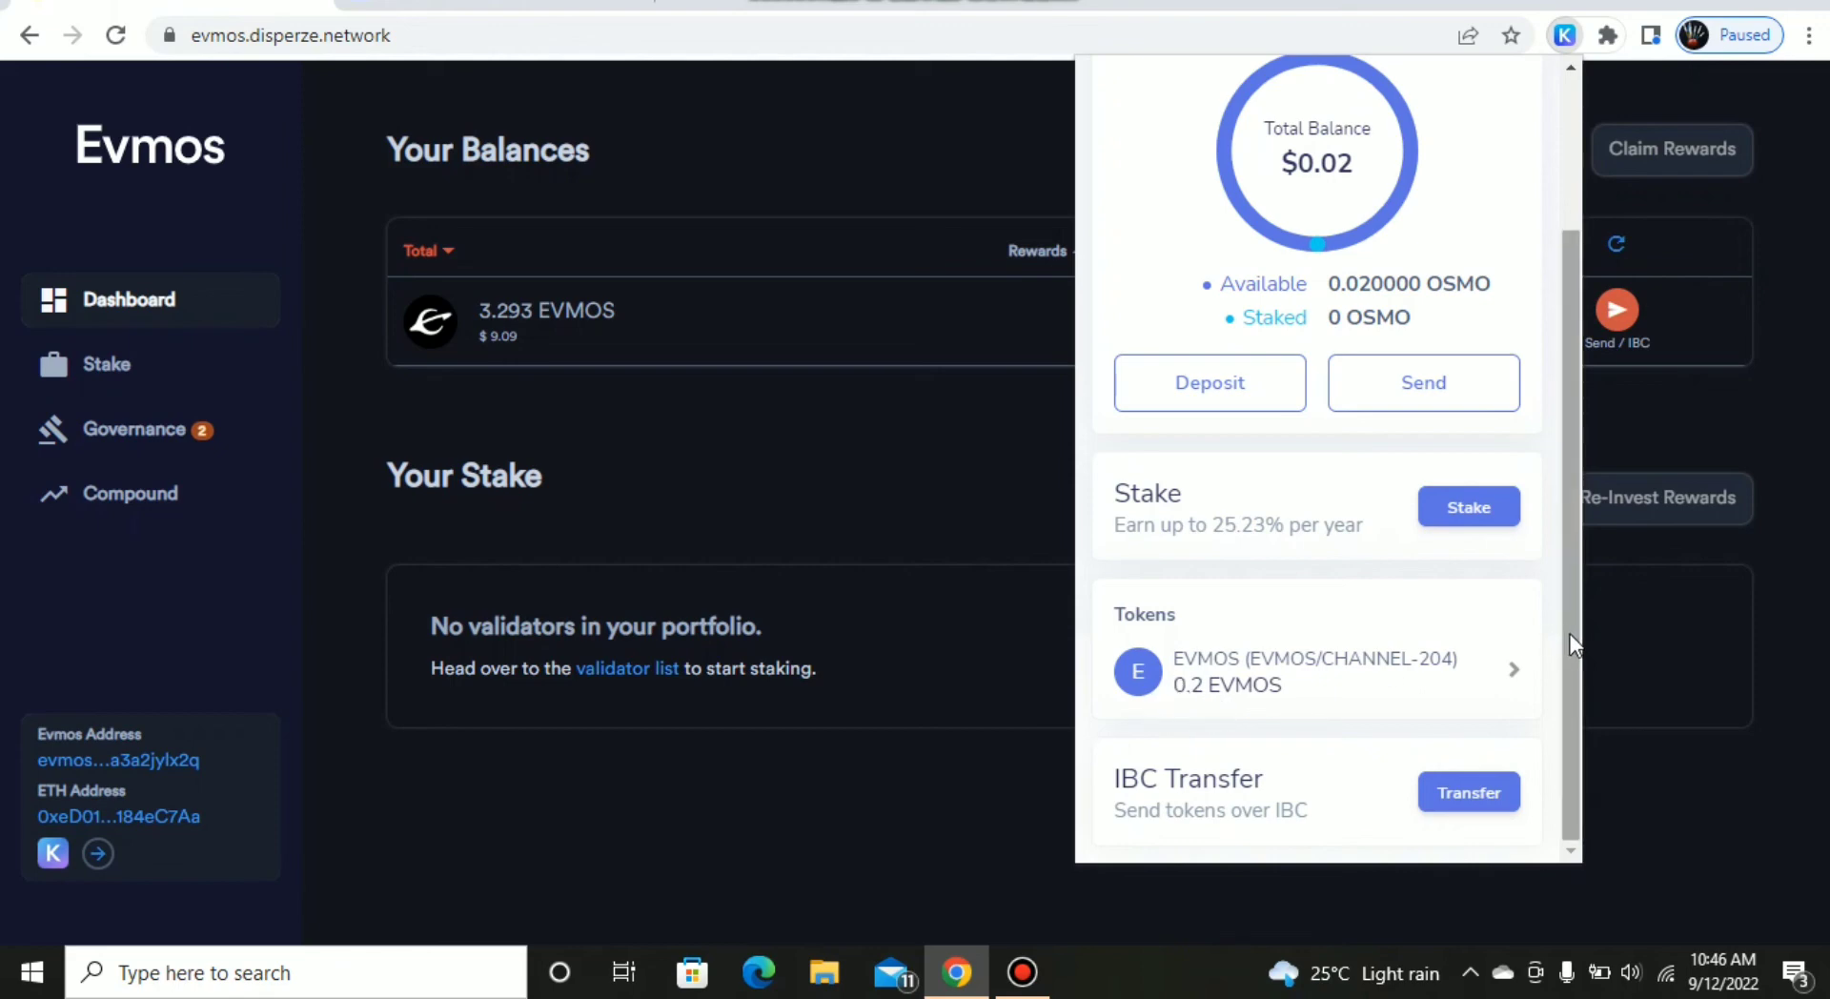
pyautogui.moveTo(1570, 633); pyautogui.dragTo(1570, 347)
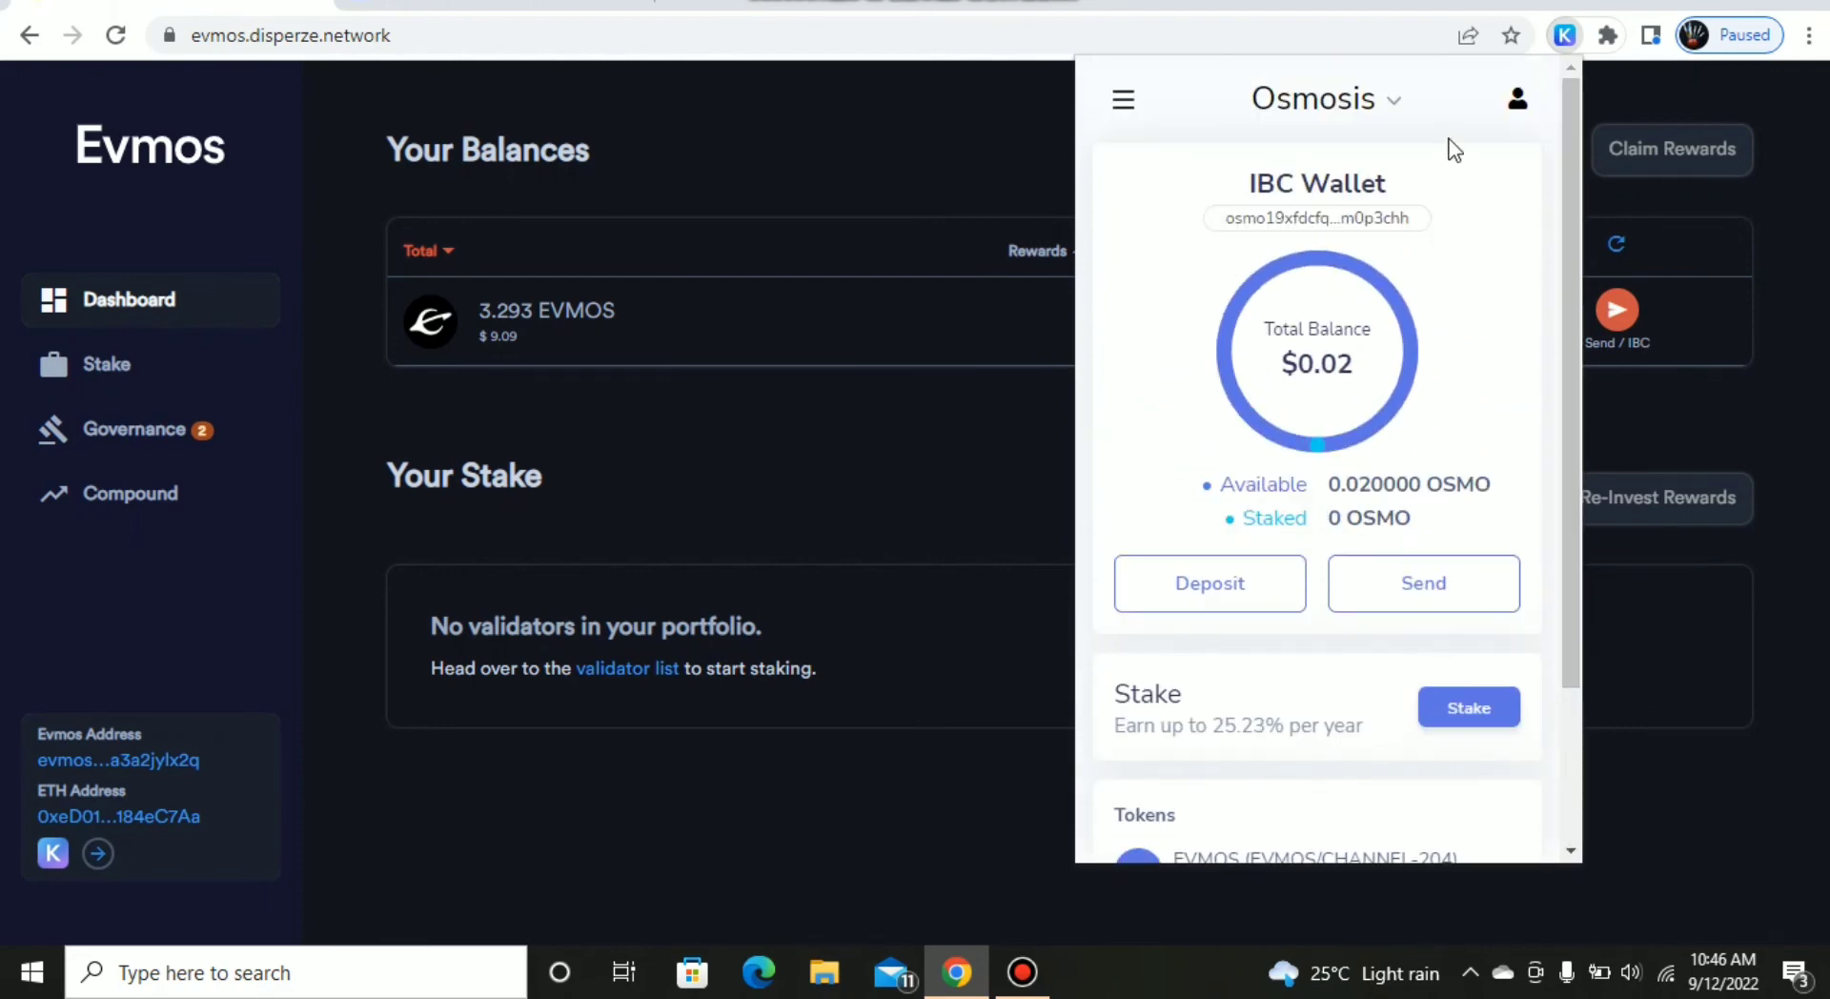
# Step: Switch the Keplr wallet to the Cosmos Hub network, view the available chains and close the wallet
pyautogui.click(1393, 103)
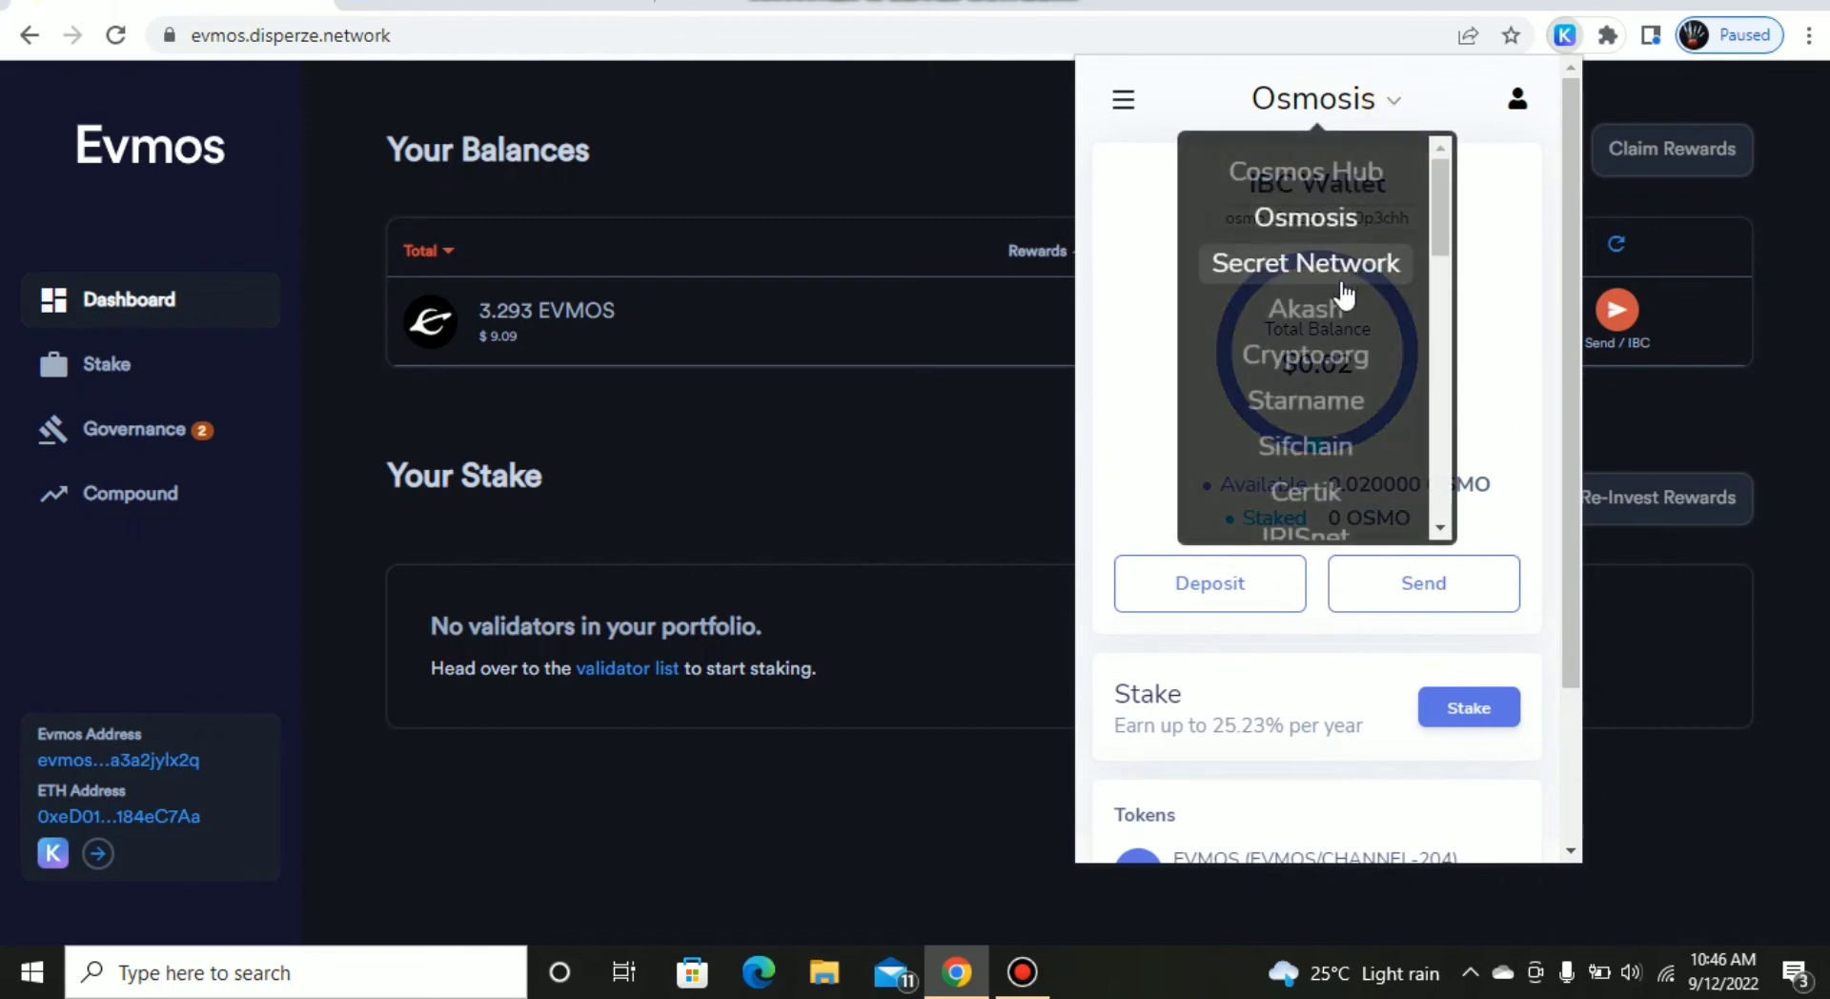
pyautogui.click(1392, 172)
pyautogui.click(1420, 105)
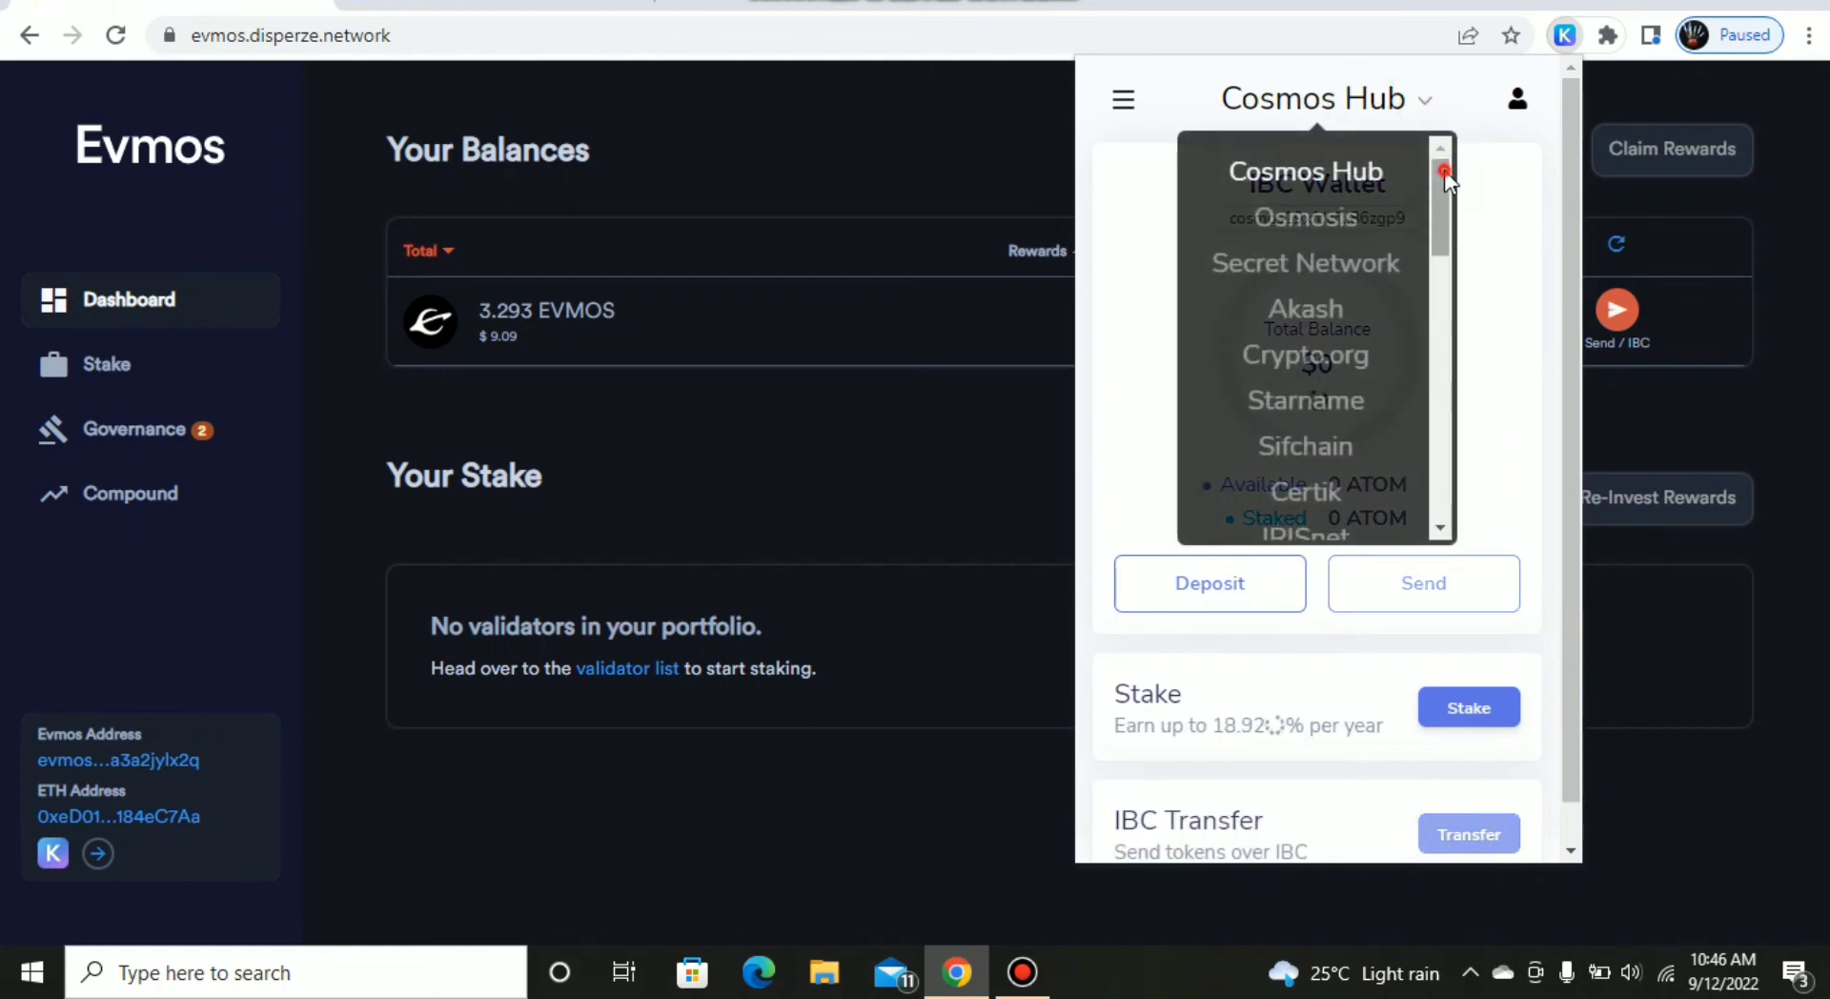
pyautogui.moveTo(1444, 170)
pyautogui.mouseDown()
pyautogui.moveTo(1452, 454)
pyautogui.moveTo(1432, 168)
pyautogui.mouseUp()
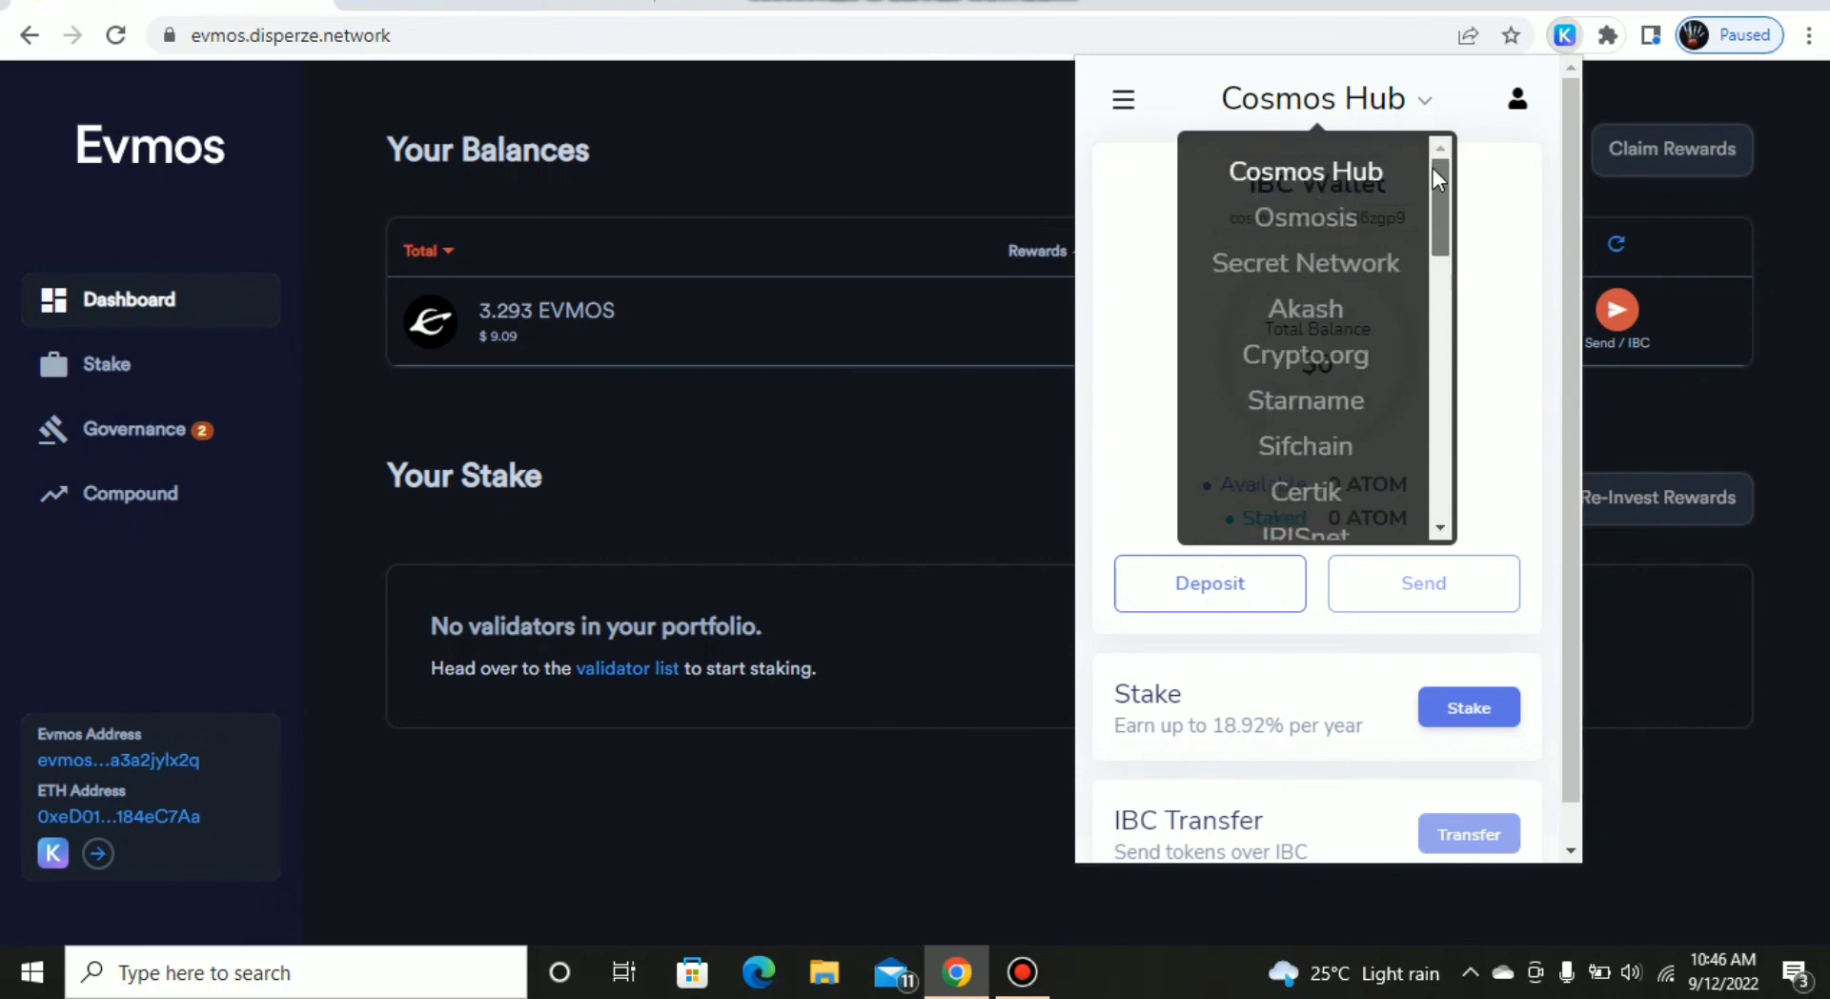
pyautogui.click(974, 507)
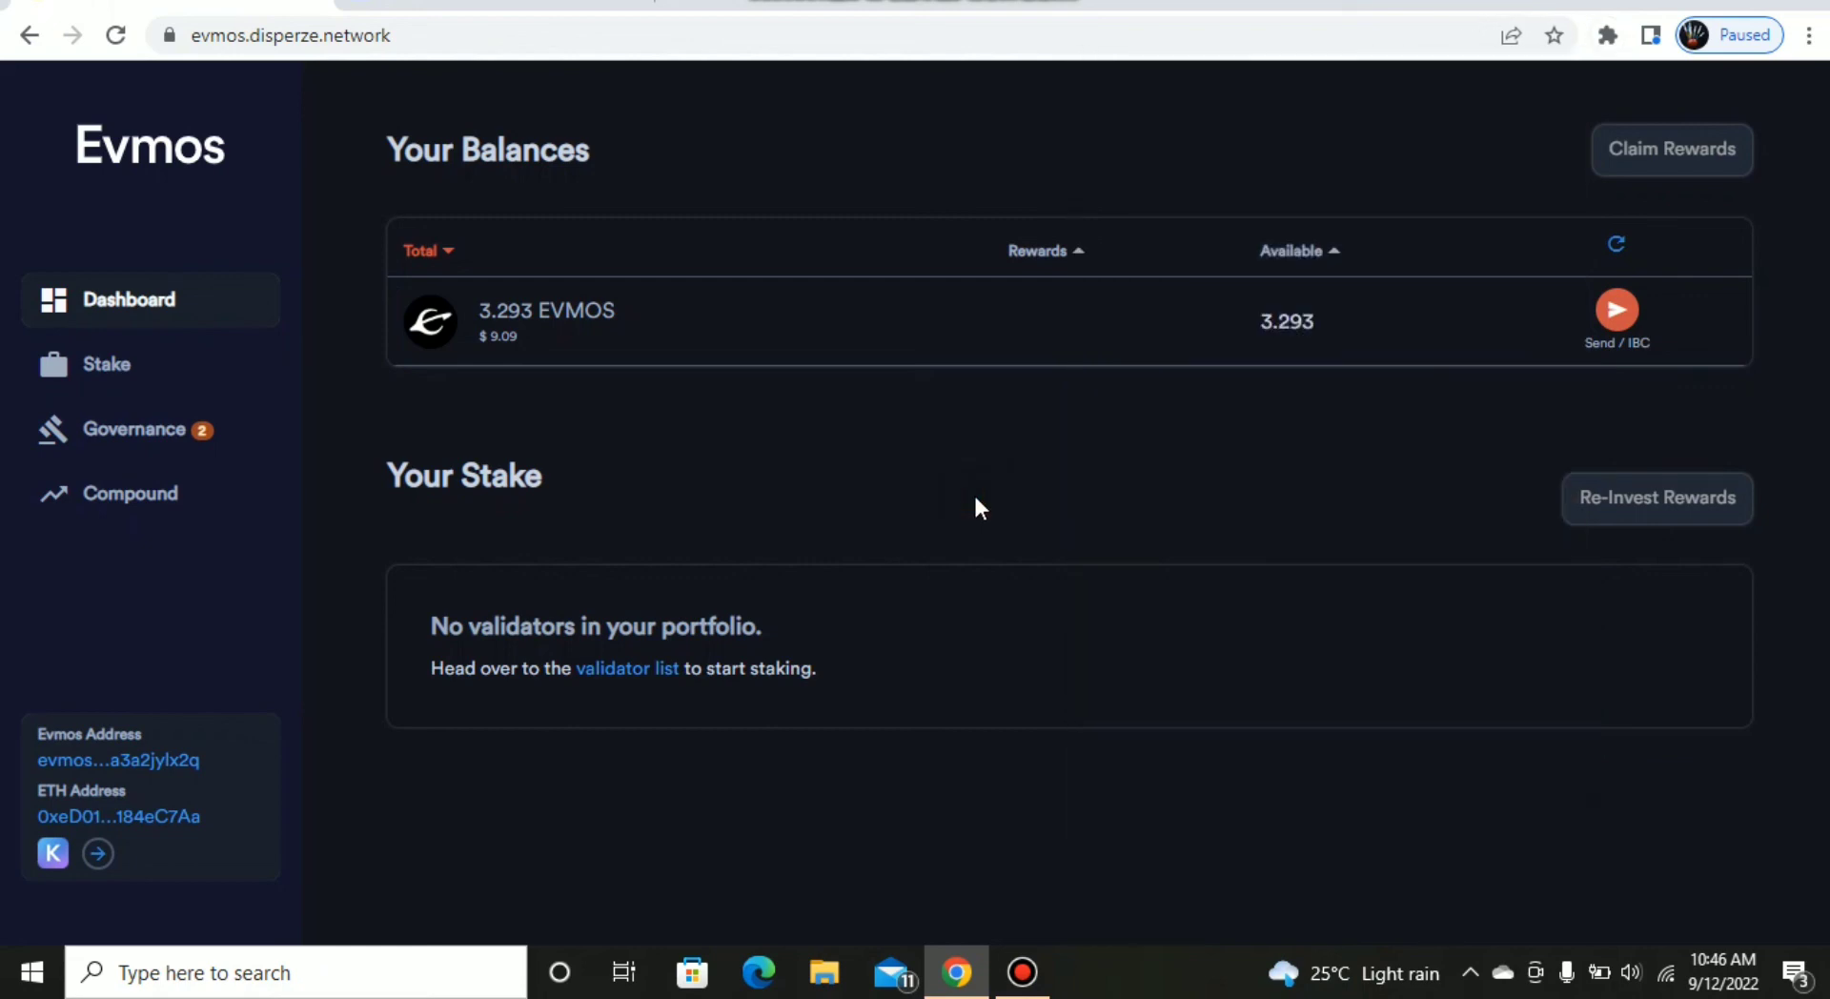